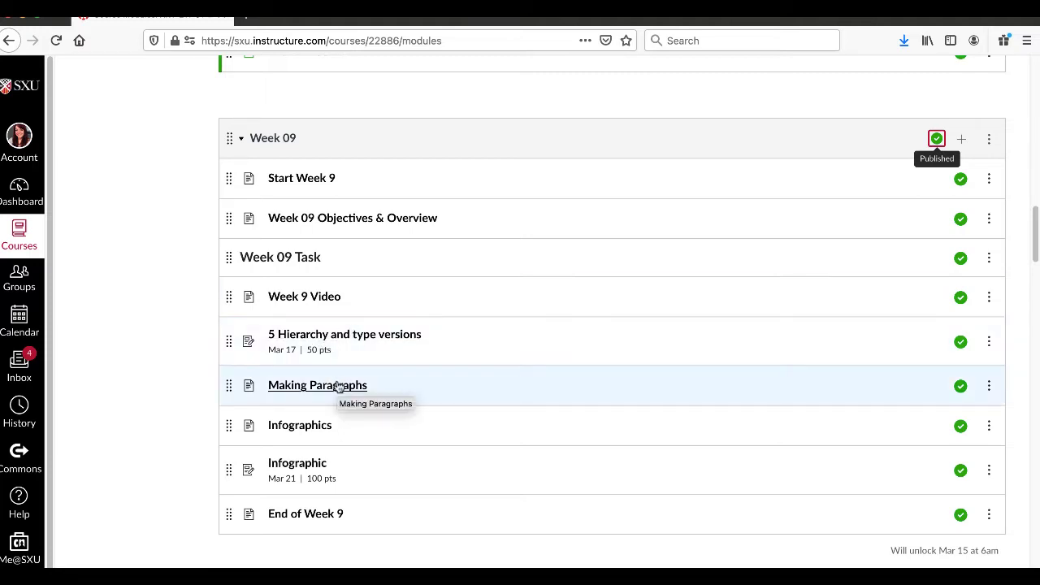
- Switch to the Making Paragraphs tab and read down to the intro paragraph and nerd alert note
click(296, 24)
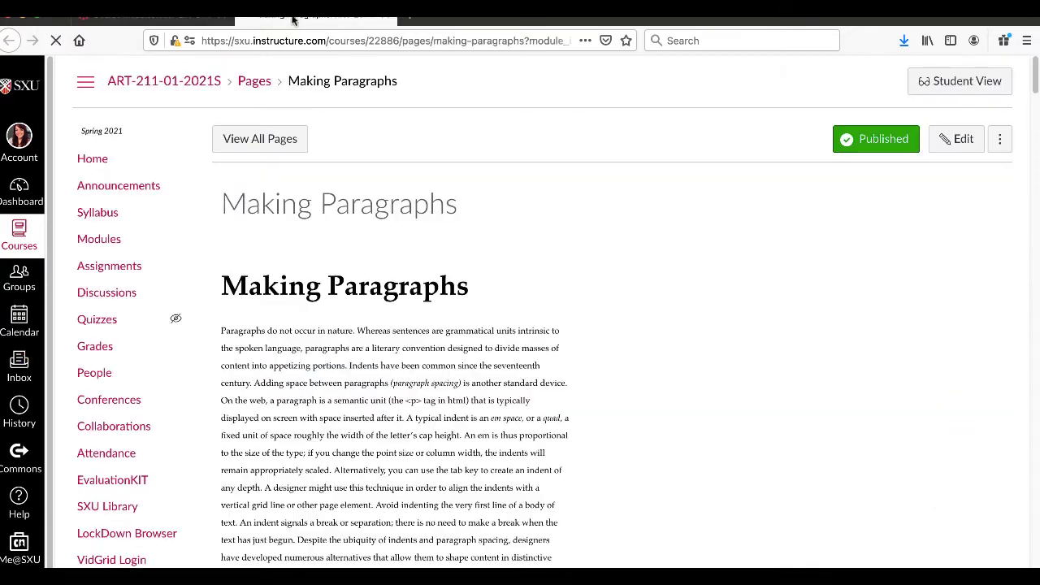
scroll(700, 375, down, 3)
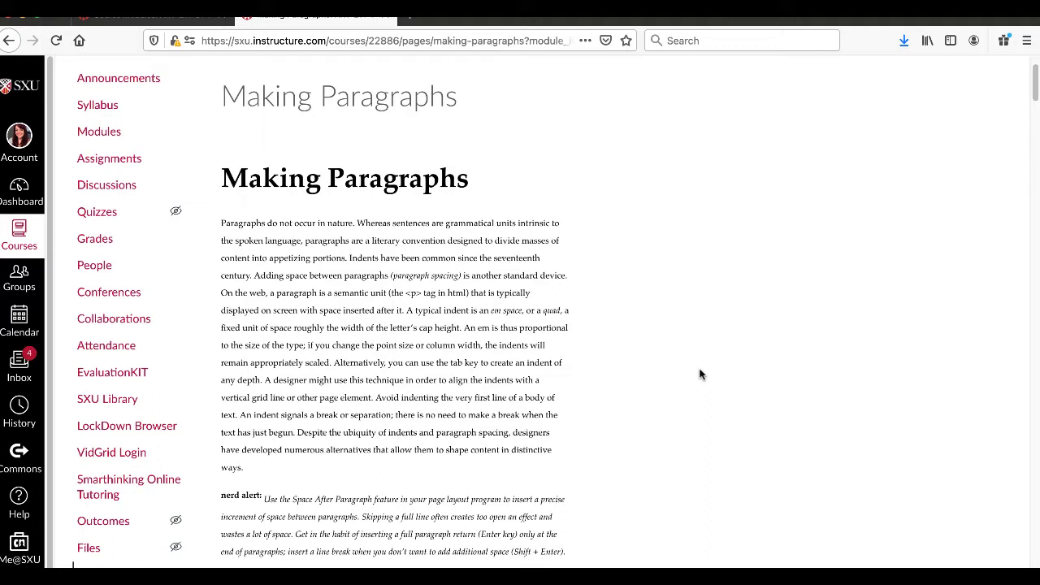
scroll(702, 374, down, 3)
scroll(701, 373, up, 4)
scroll(701, 373, down, 1)
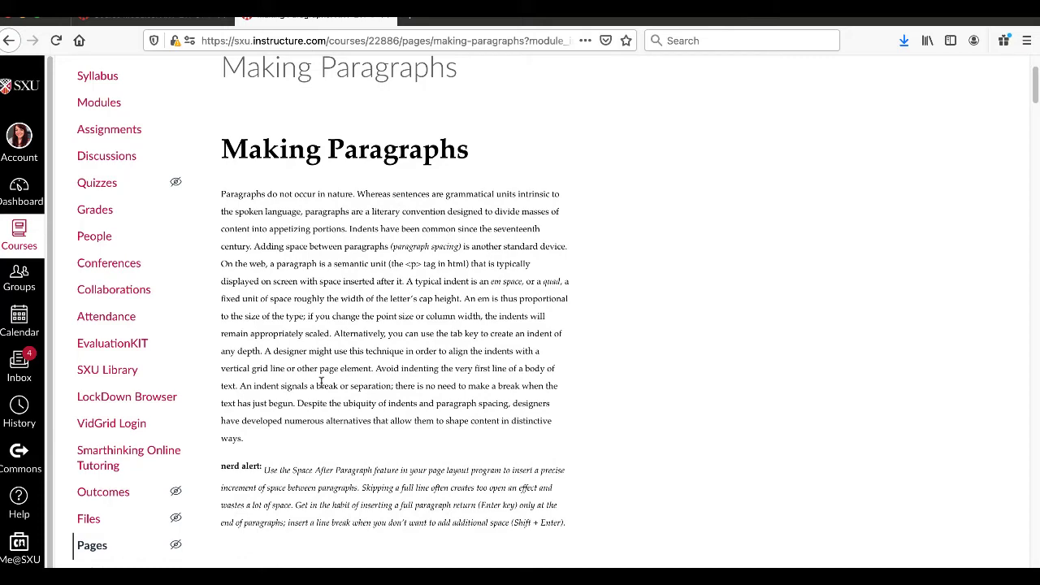
- Scroll past the Variations samples and Classical and Experimental book spreads to the Enlarged Capitals section
scroll(321, 382, down, 7)
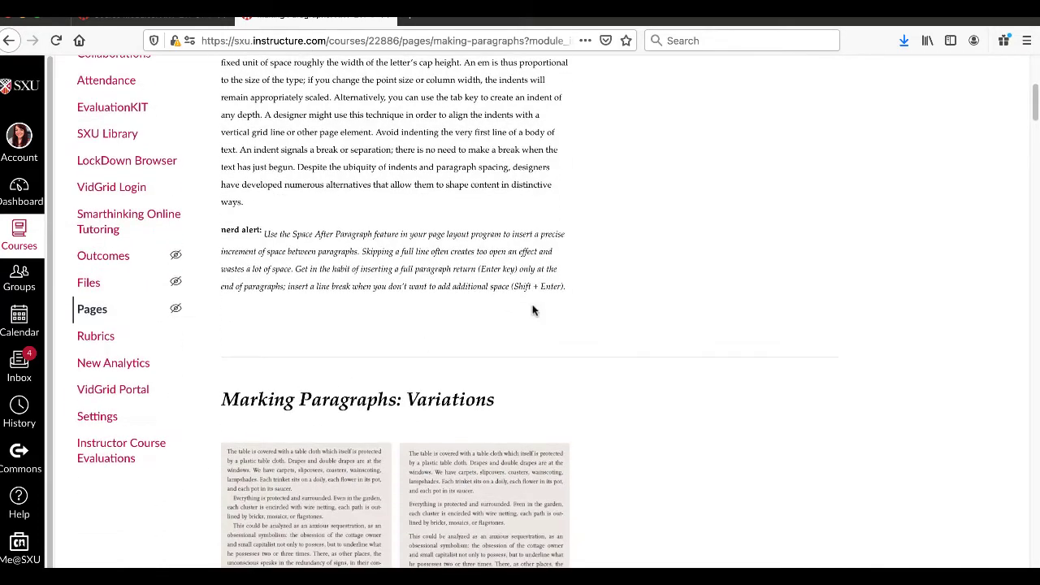
scroll(691, 321, down, 1)
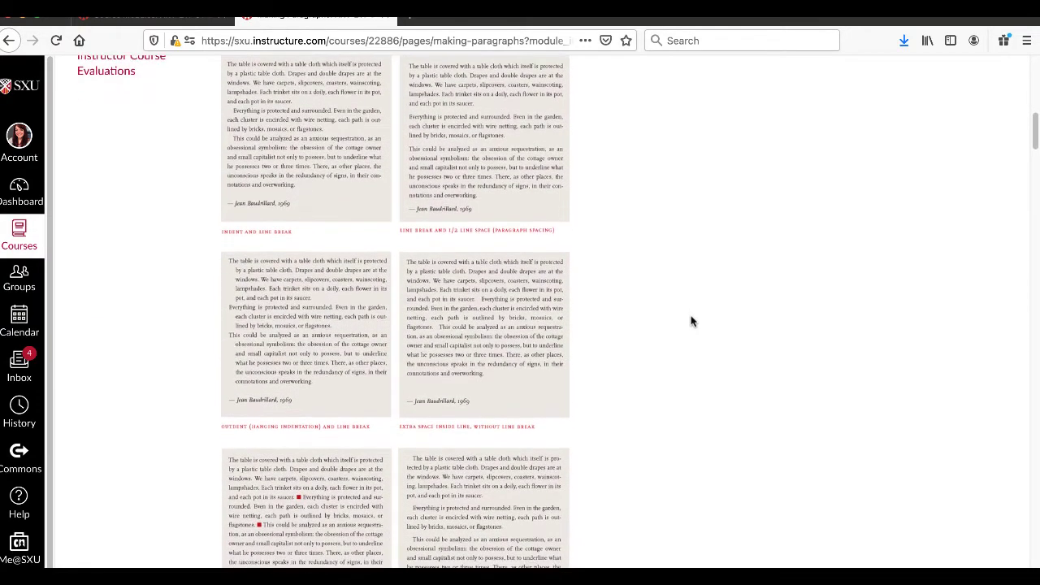
scroll(691, 321, up, 1)
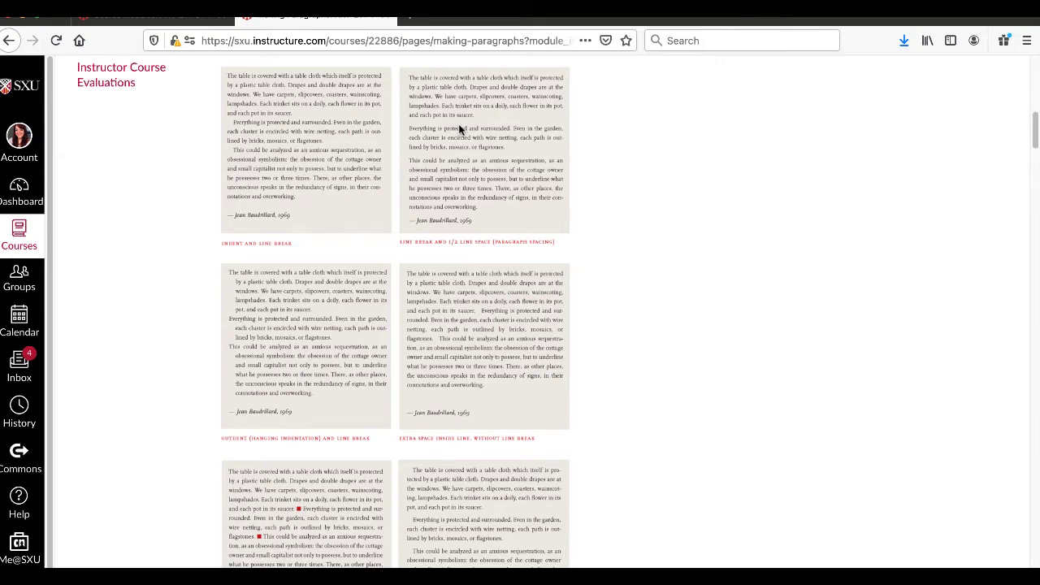
scroll(459, 124, down, 3)
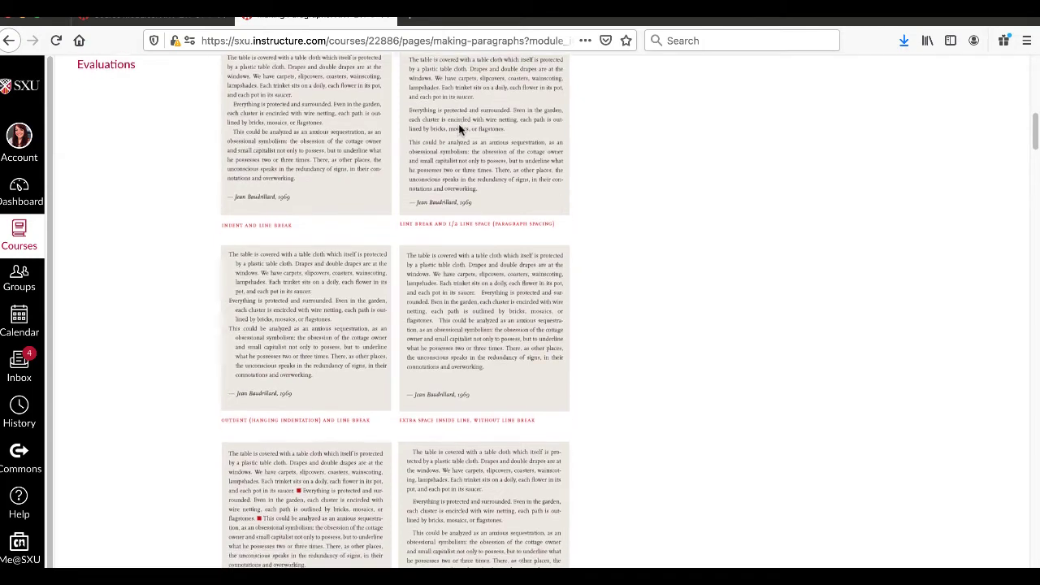
scroll(459, 130, down, 10)
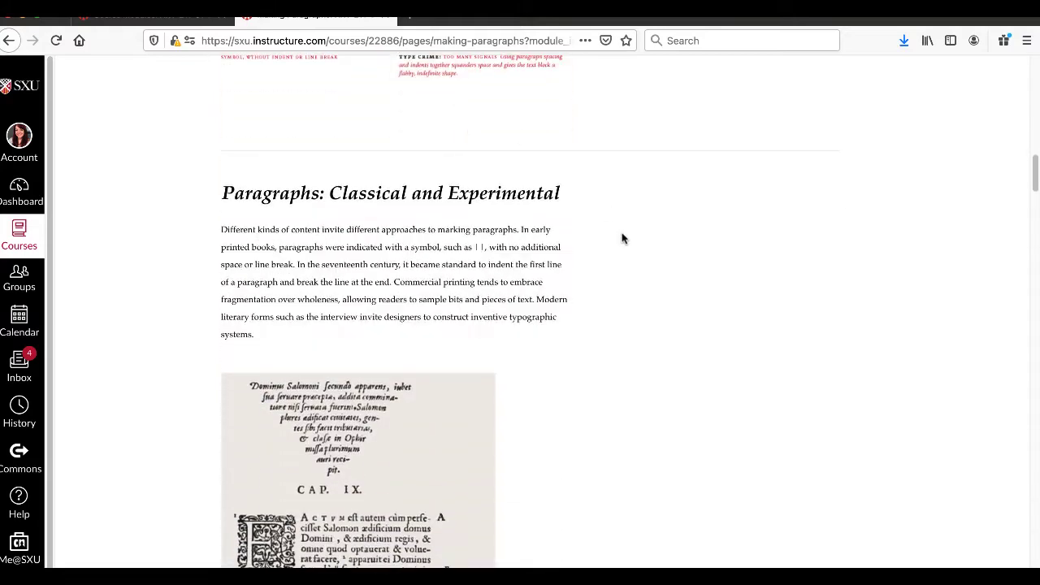
scroll(622, 238, down, 3)
scroll(623, 238, down, 12)
scroll(622, 238, down, 7)
scroll(623, 238, down, 6)
scroll(622, 238, down, 7)
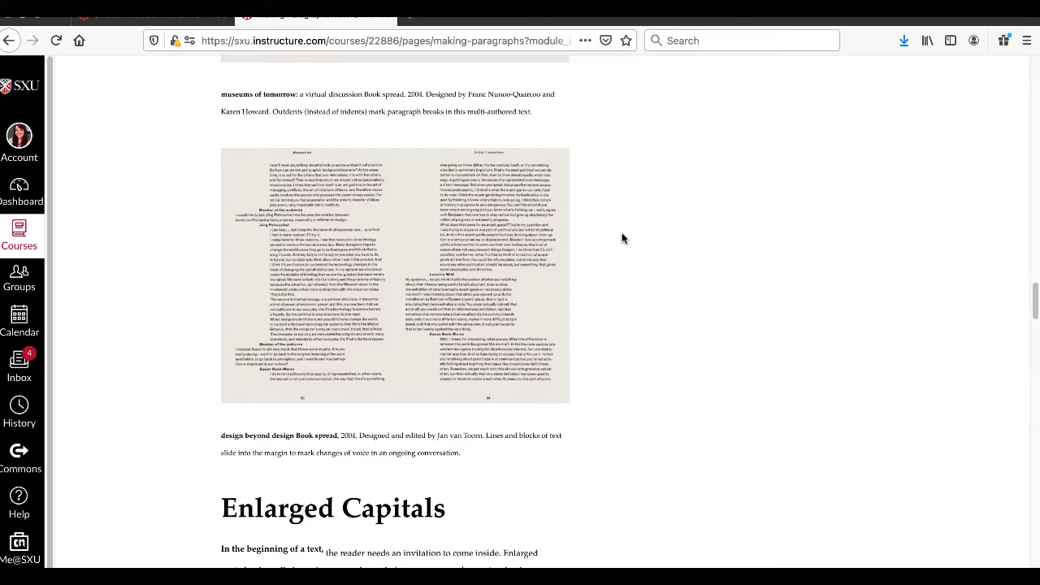
scroll(623, 238, down, 4)
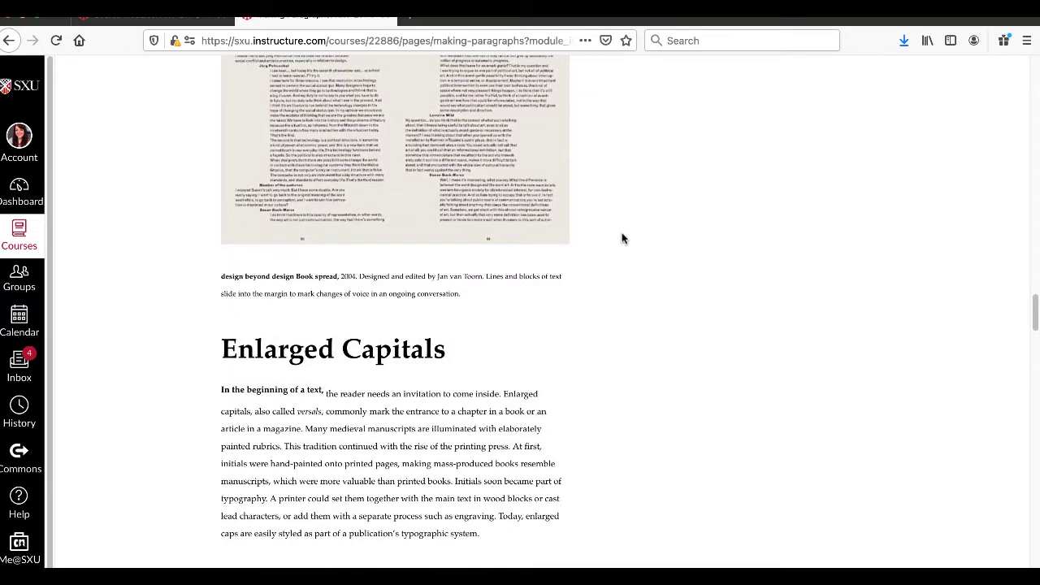
- Scroll through the Enlarged Capitals images and Variations down to the Heirarchy heading and paragraphs
scroll(624, 238, down, 7)
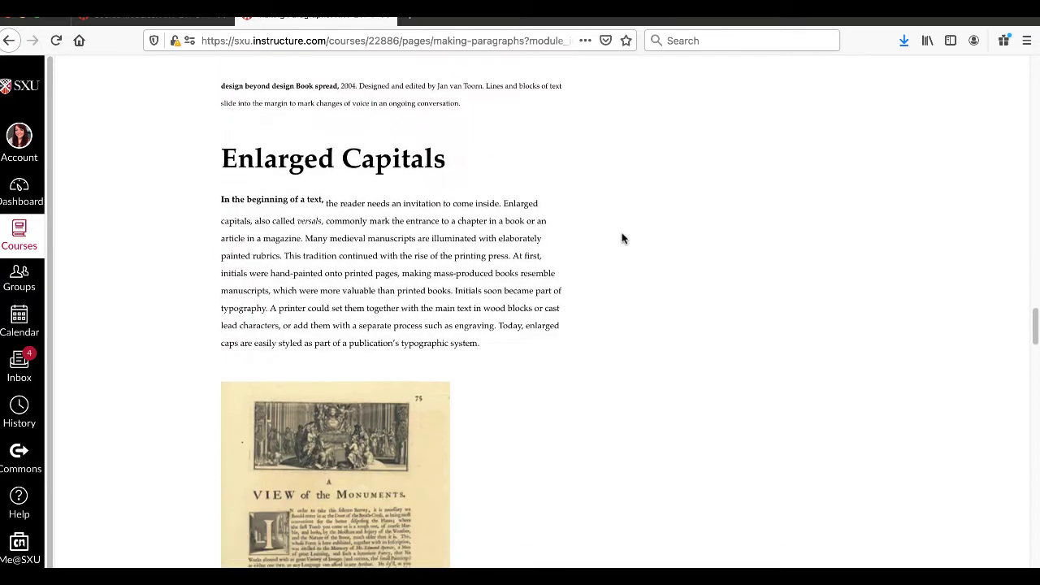
scroll(622, 228, down, 1)
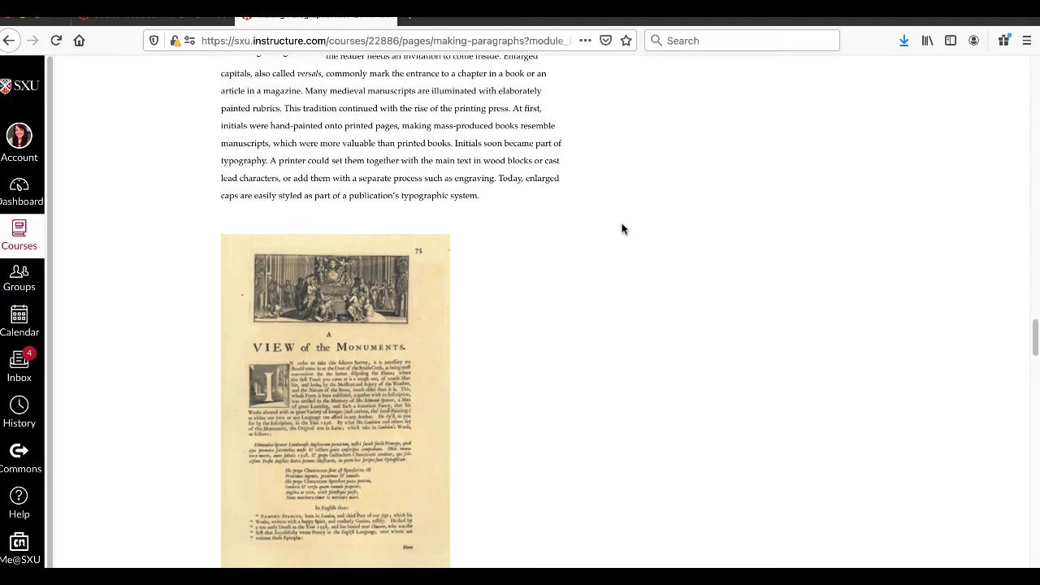
scroll(623, 229, up, 1)
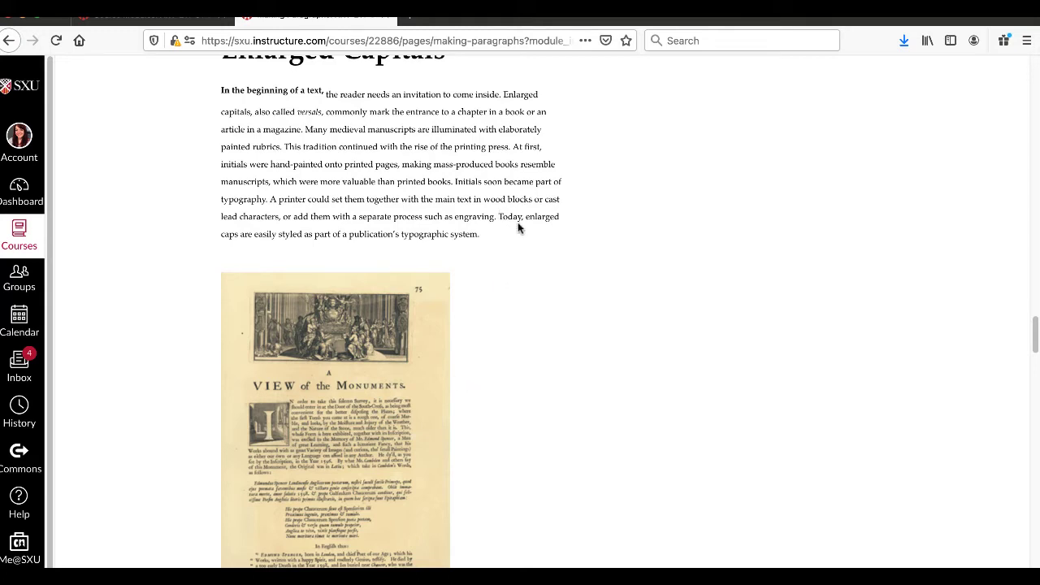
scroll(517, 228, down, 2)
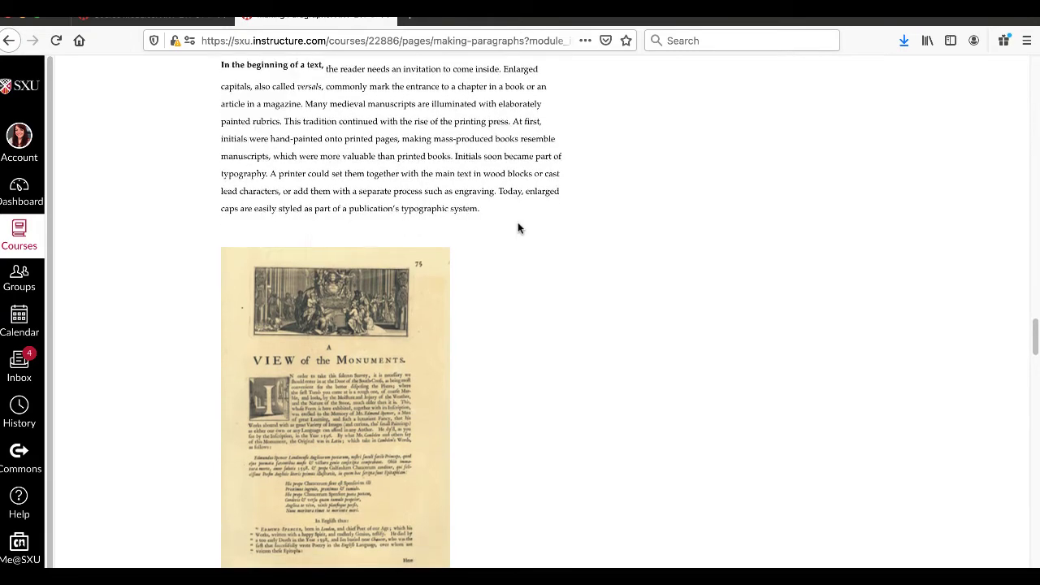
scroll(517, 228, down, 5)
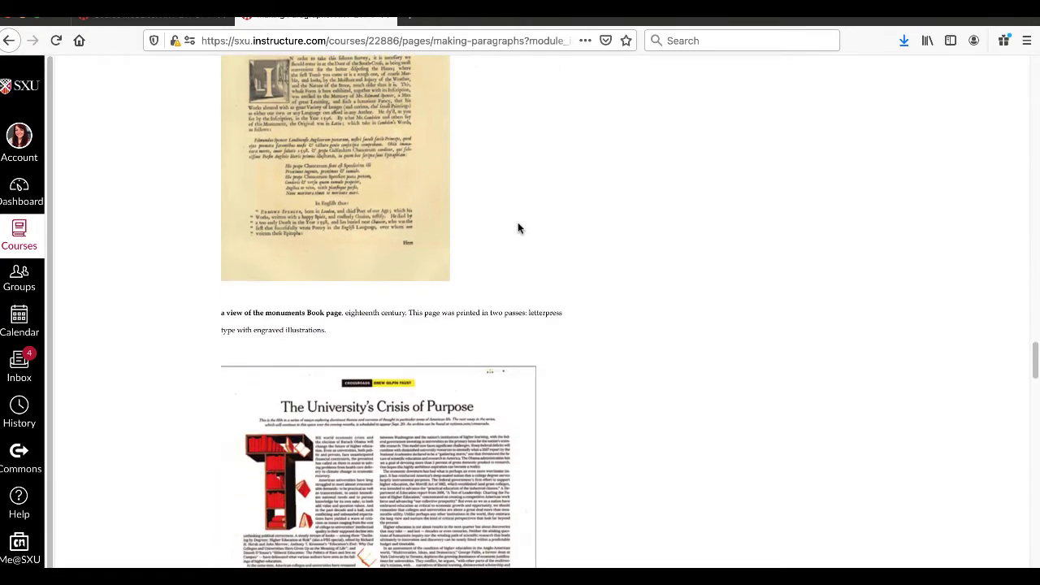
scroll(536, 229, down, 4)
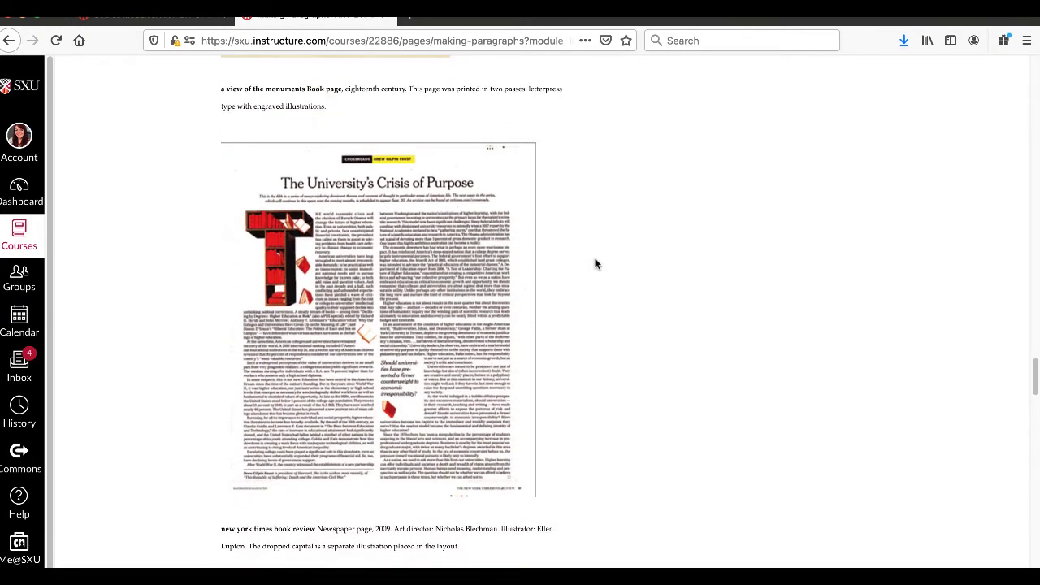
scroll(595, 264, down, 6)
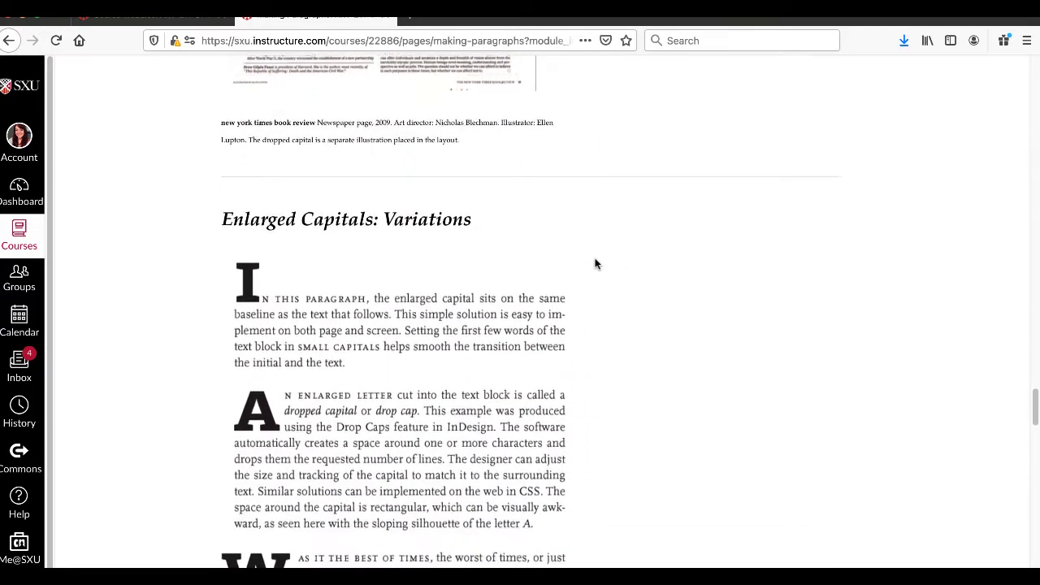
scroll(595, 264, down, 7)
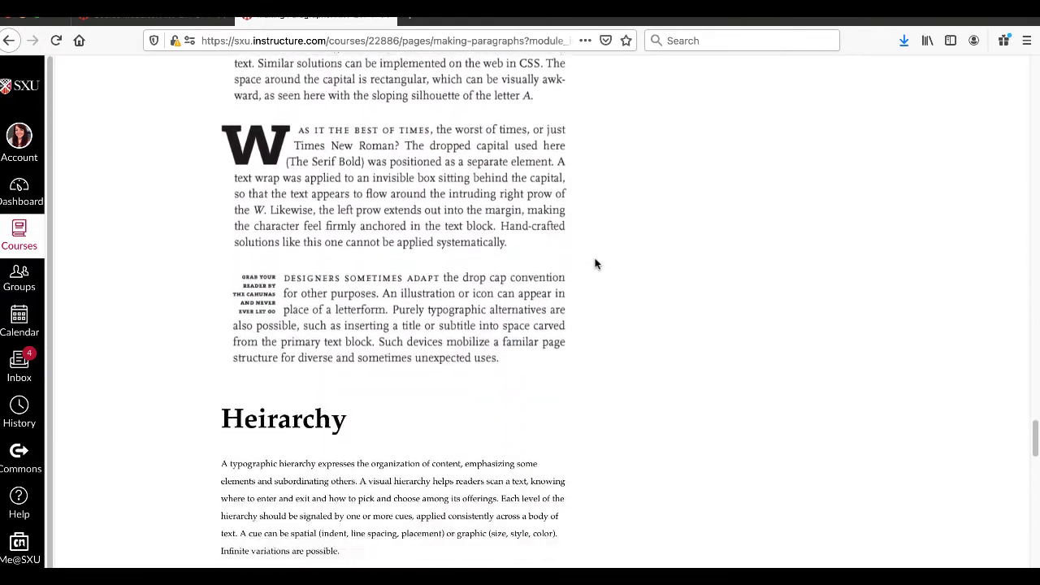
scroll(595, 264, down, 5)
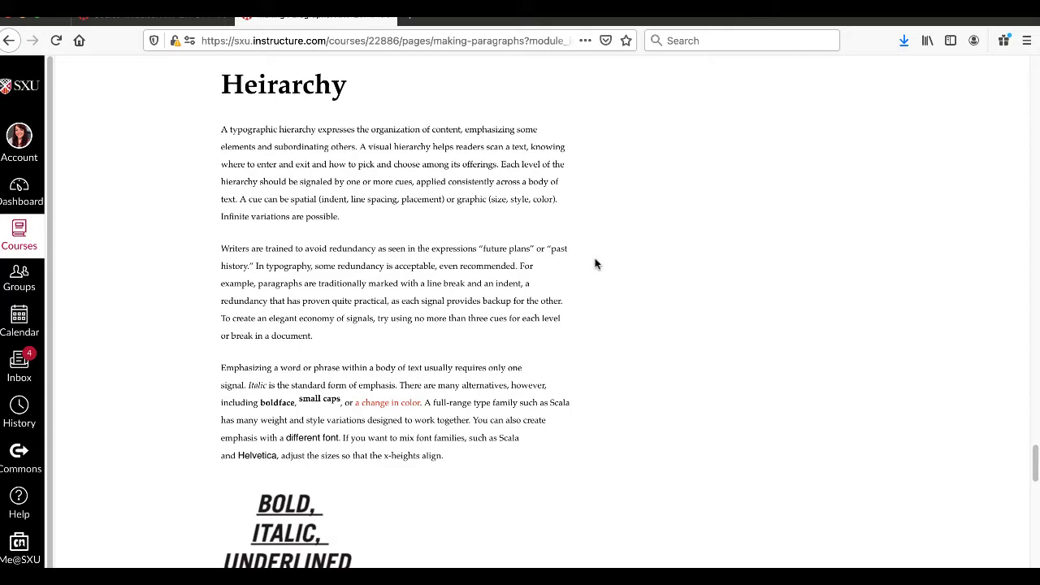
- Scroll to the page's end, showing the Yale School of Architecture posters and caption
scroll(595, 264, down, 5)
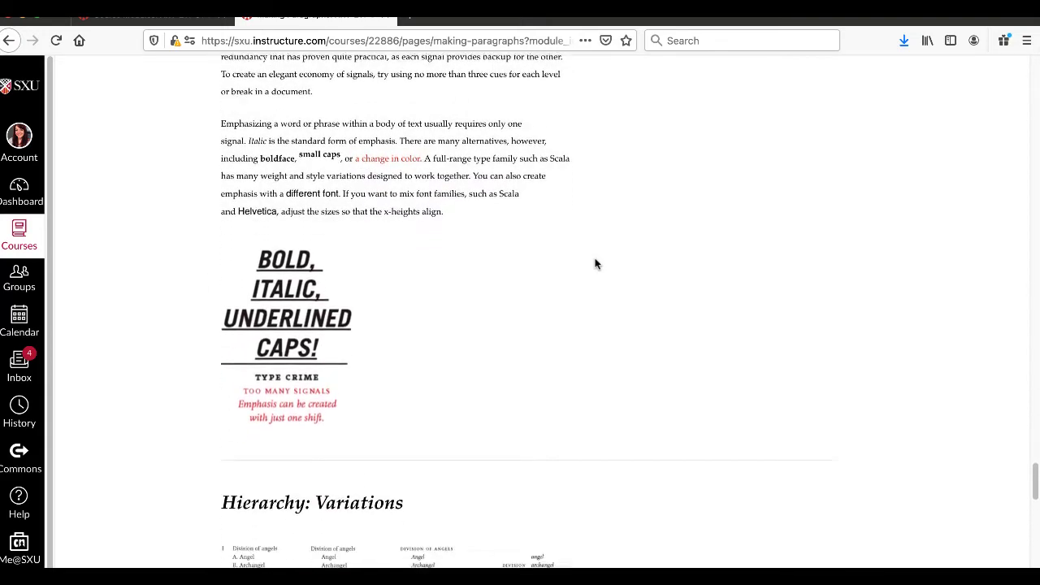
scroll(595, 264, down, 4)
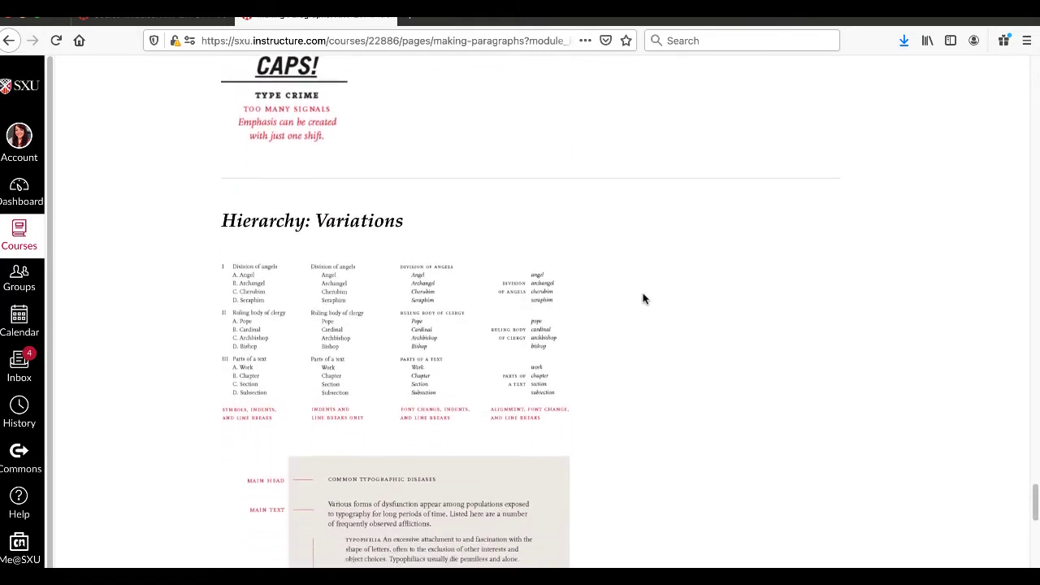
scroll(643, 299, down, 2)
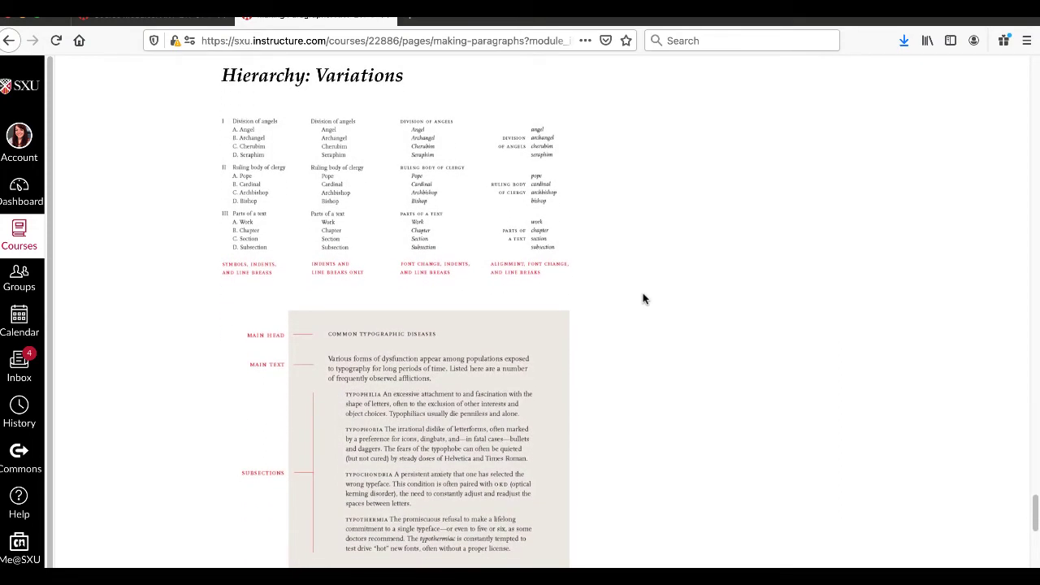
scroll(642, 299, down, 1)
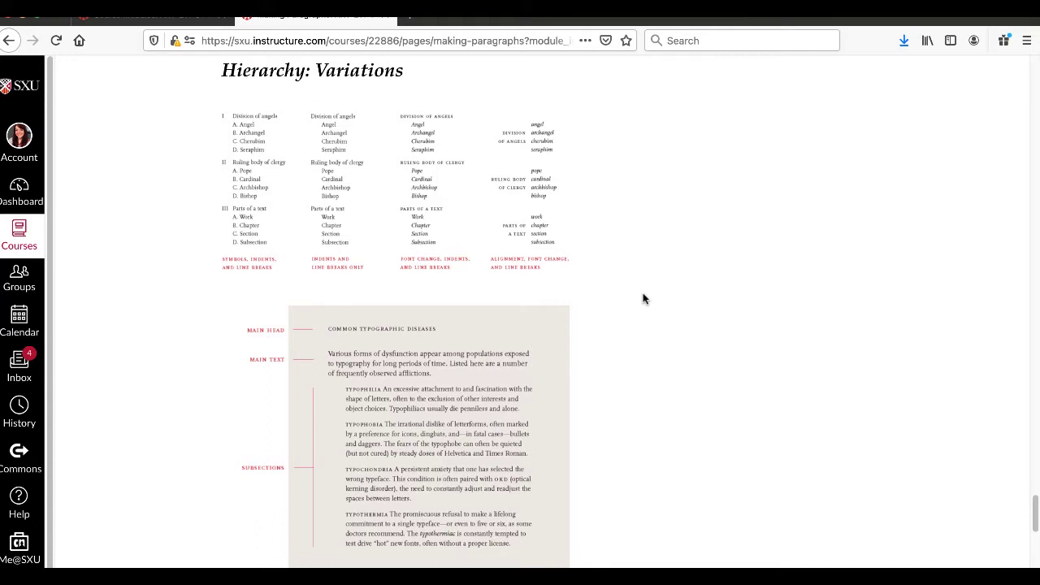
scroll(642, 299, down, 5)
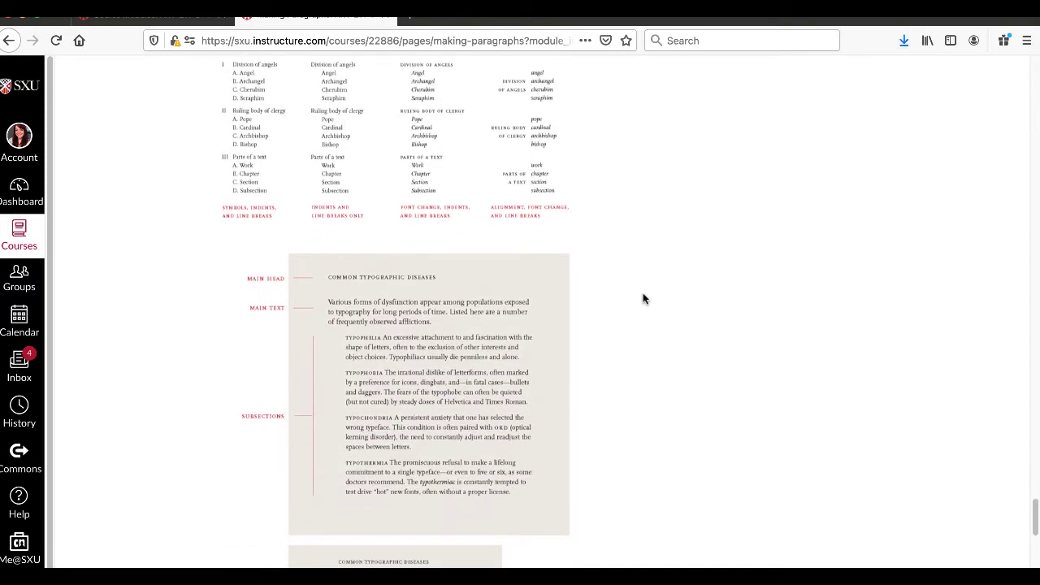
scroll(642, 299, down, 2)
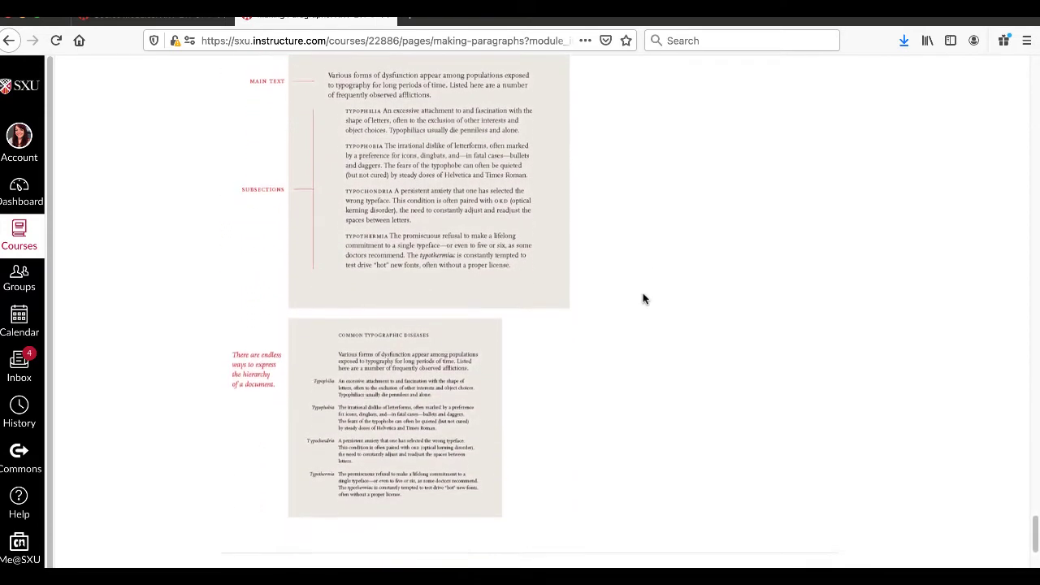
scroll(643, 299, down, 7)
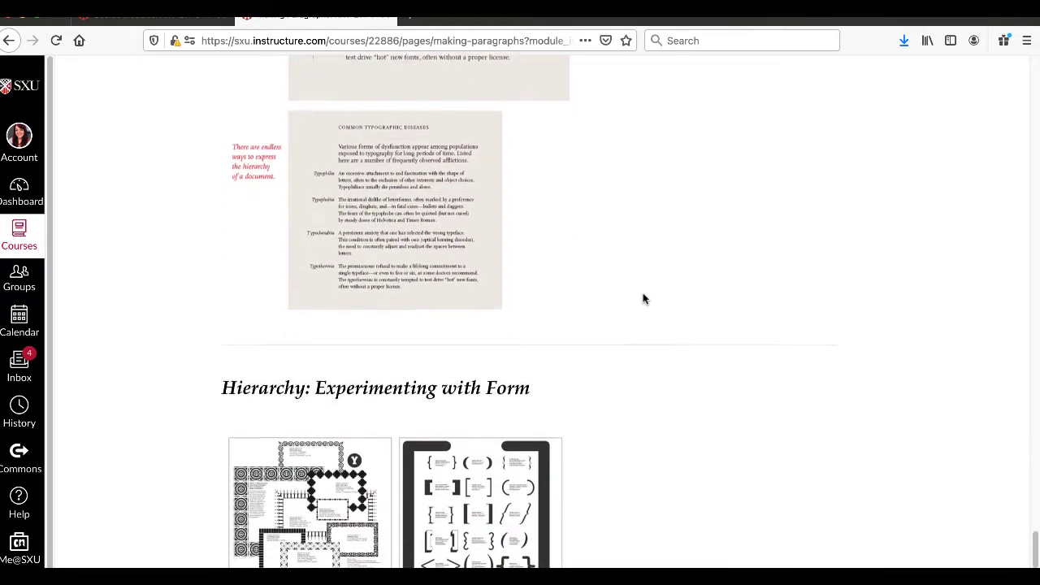
scroll(643, 299, down, 5)
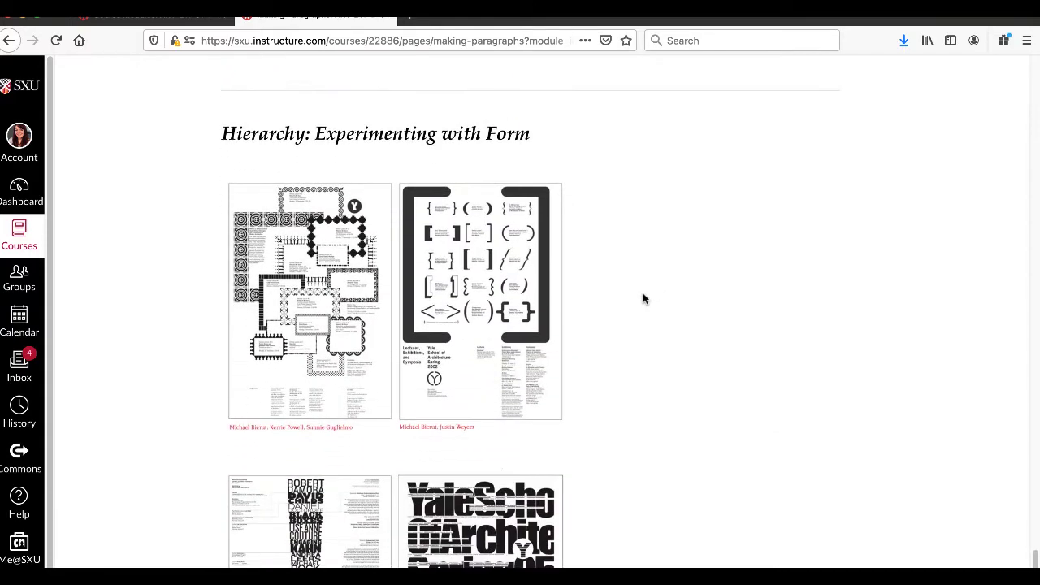
scroll(643, 299, down, 4)
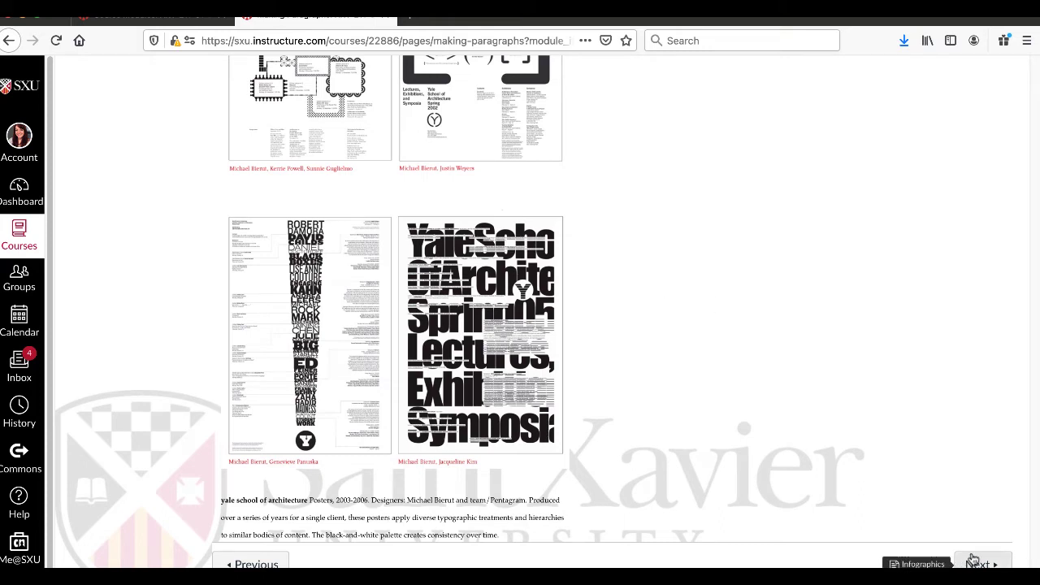
- Go back to the 5 Hierarchy and type versions assignment and highlight the event text through the website
click(279, 562)
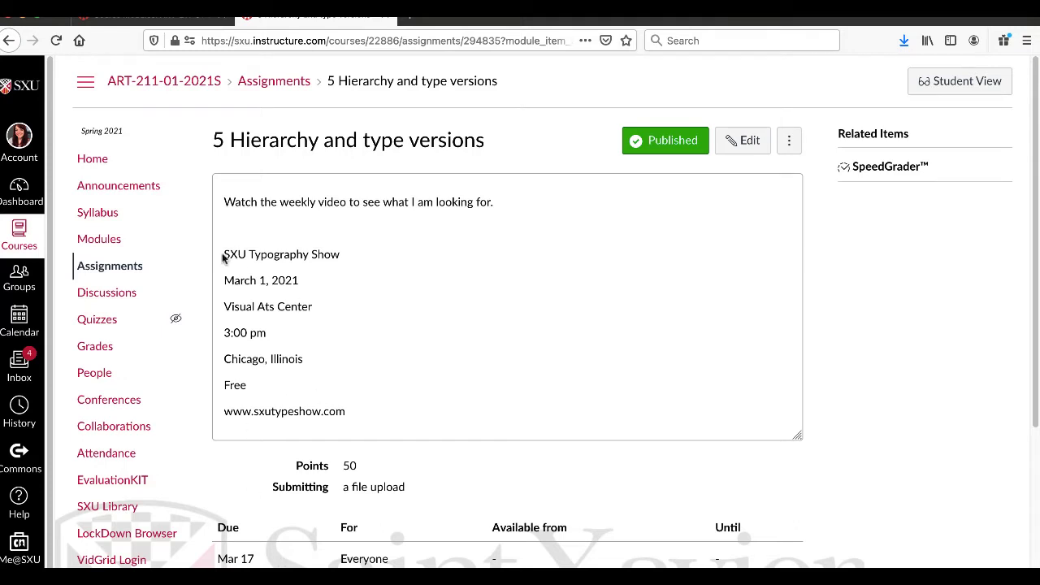
drag(223, 253, 377, 413)
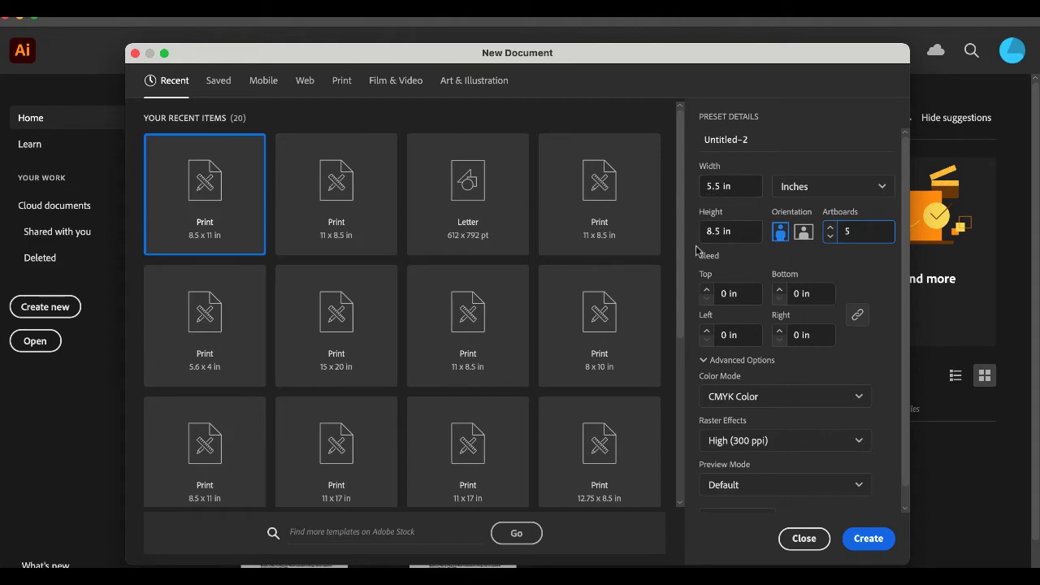
- Switch the five 8.5 × 5.5 in artboards to landscape and create the document
click(803, 233)
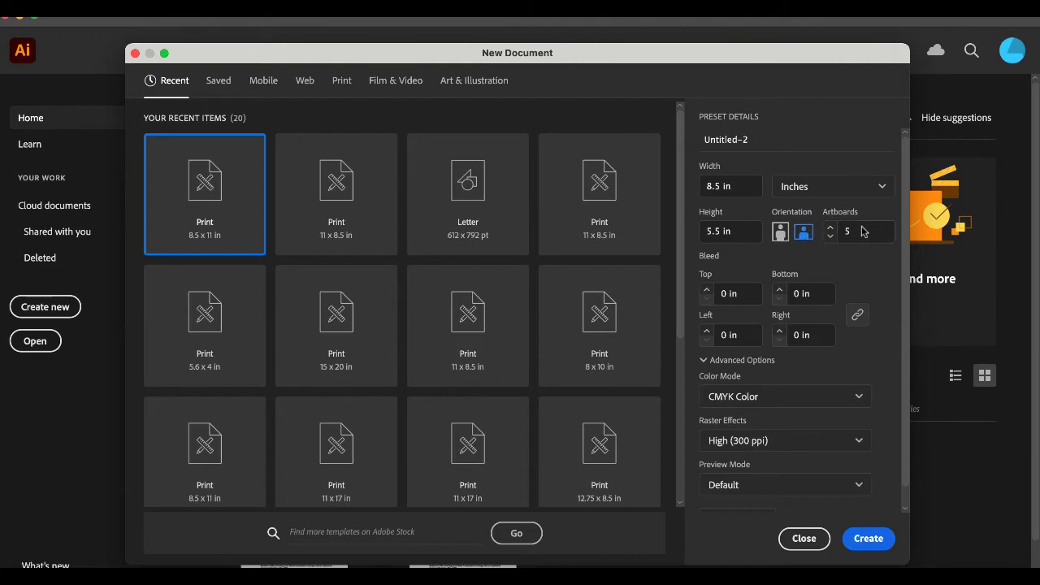
click(868, 540)
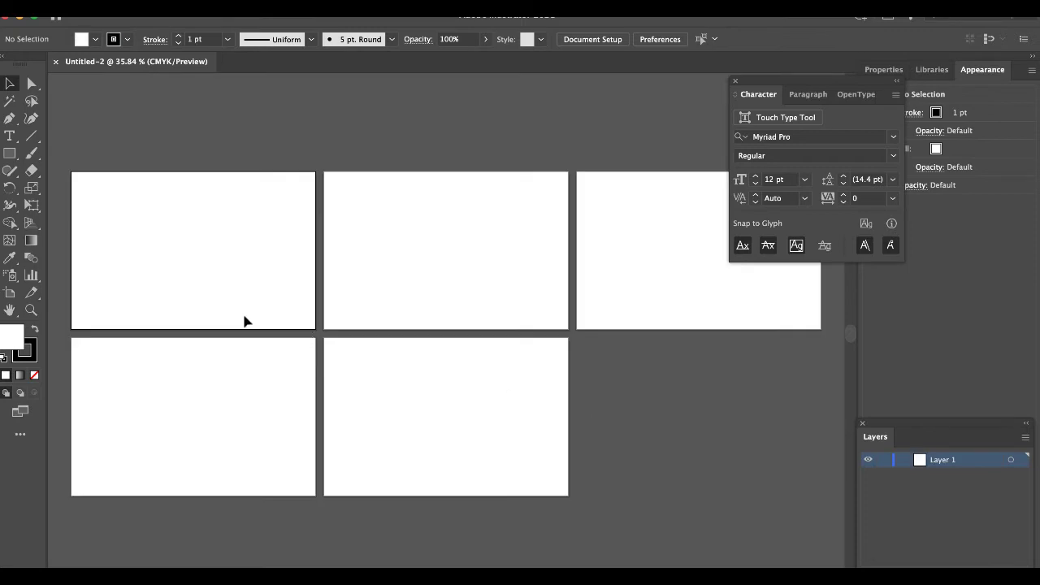
- Paste the copied SXU Typography Show event details as a text object on artboard 1
key(t)
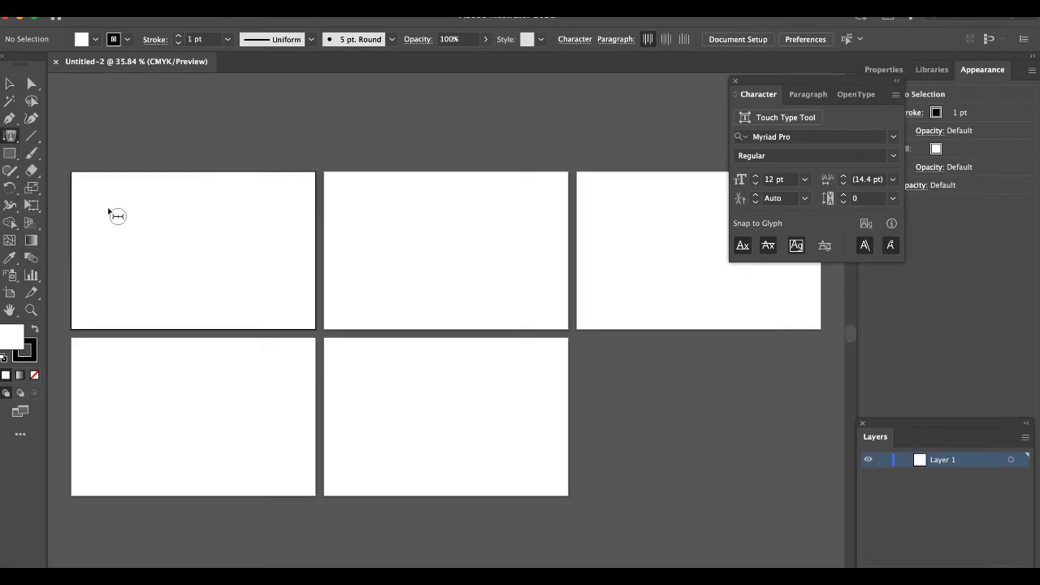
click(26, 134)
click(74, 136)
click(149, 210)
key(super+v)
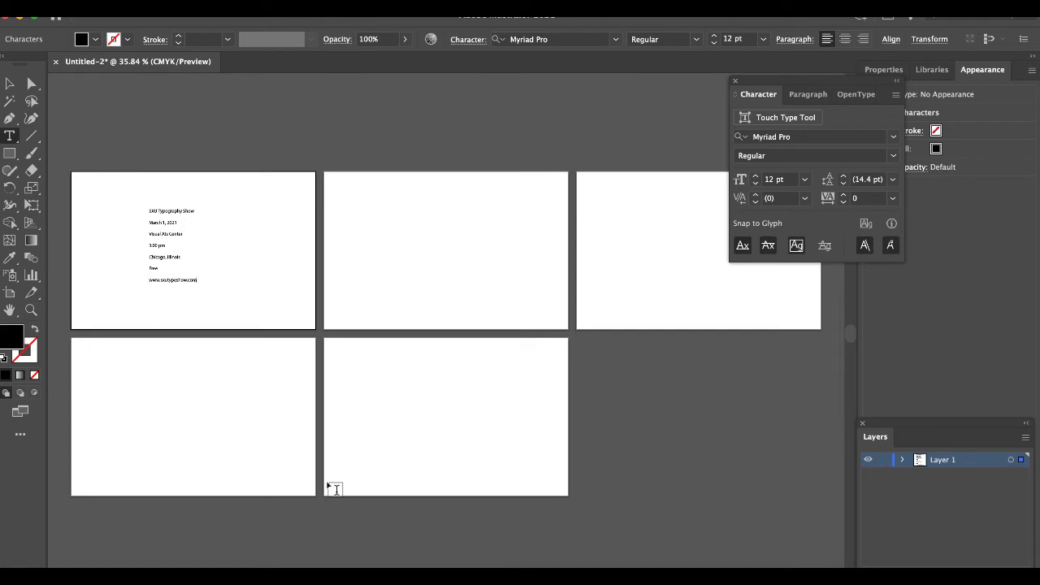
- Select the SXU Typography Show title line and raise its size to 26 pt
key(v)
click(172, 230)
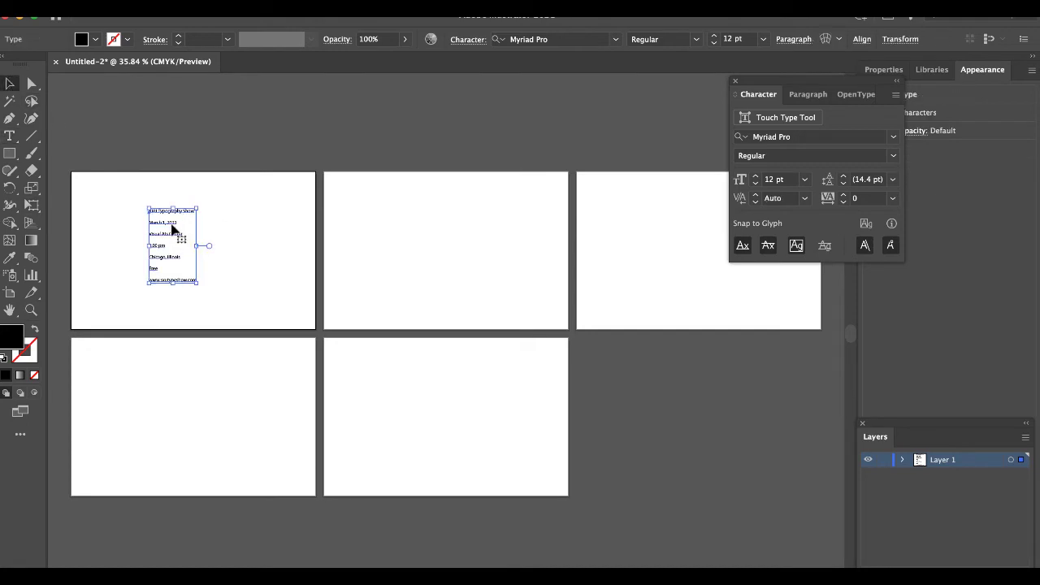
click(201, 218)
key(t)
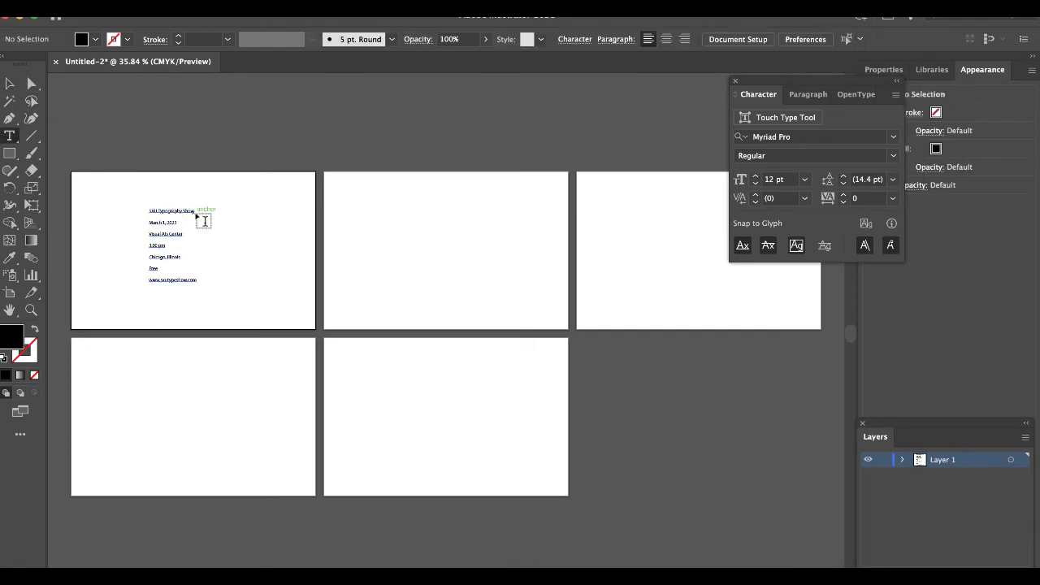
click(195, 212)
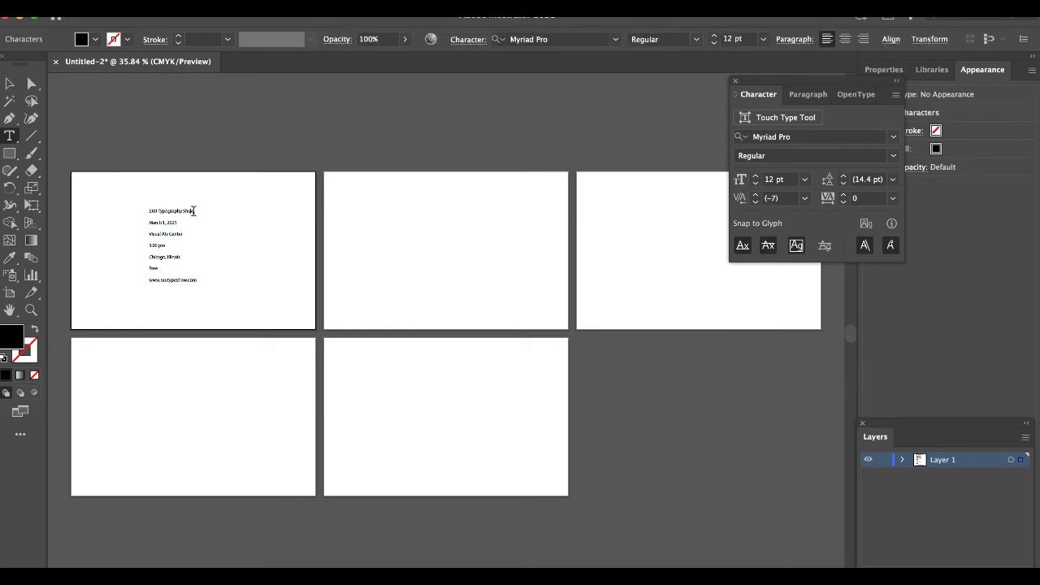
drag(194, 211, 148, 211)
click(756, 177)
click(756, 176)
click(757, 177)
click(757, 176)
click(756, 176)
click(756, 176)
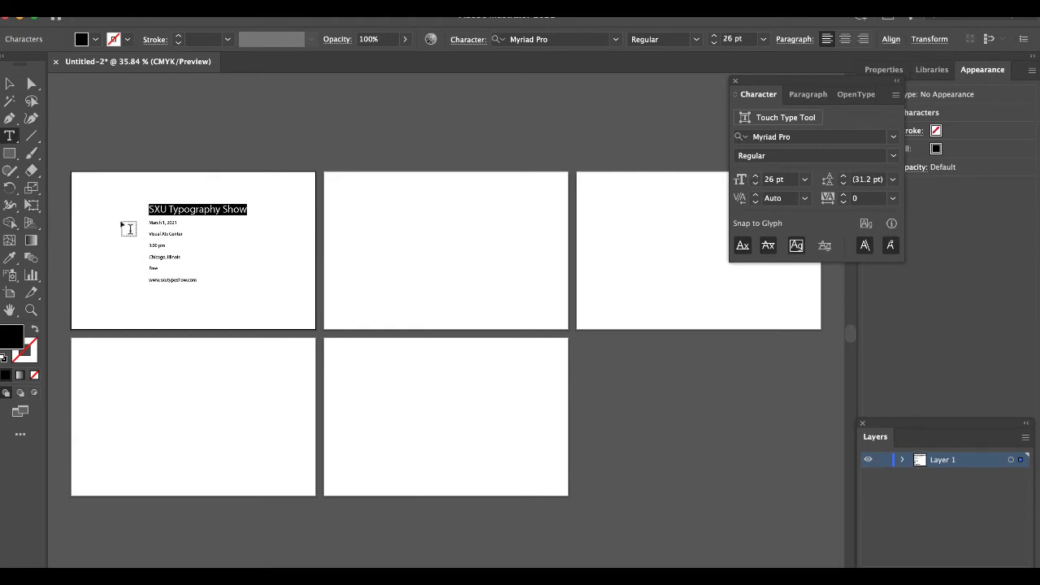
- Move the March 1, 2021 and Visual Arts Center lines into a new text box at right
click(10, 84)
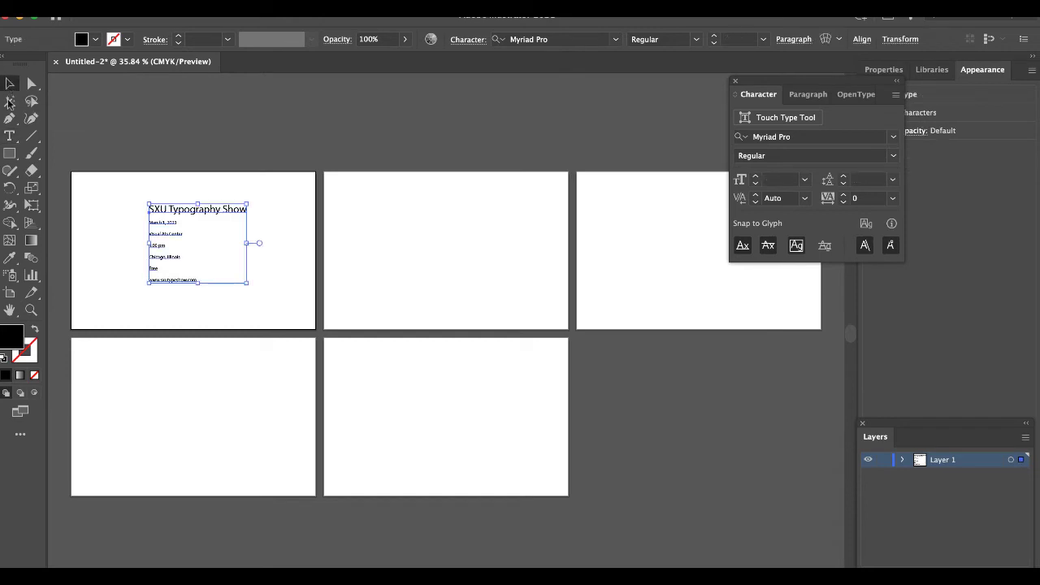
click(10, 136)
drag(260, 252, 309, 289)
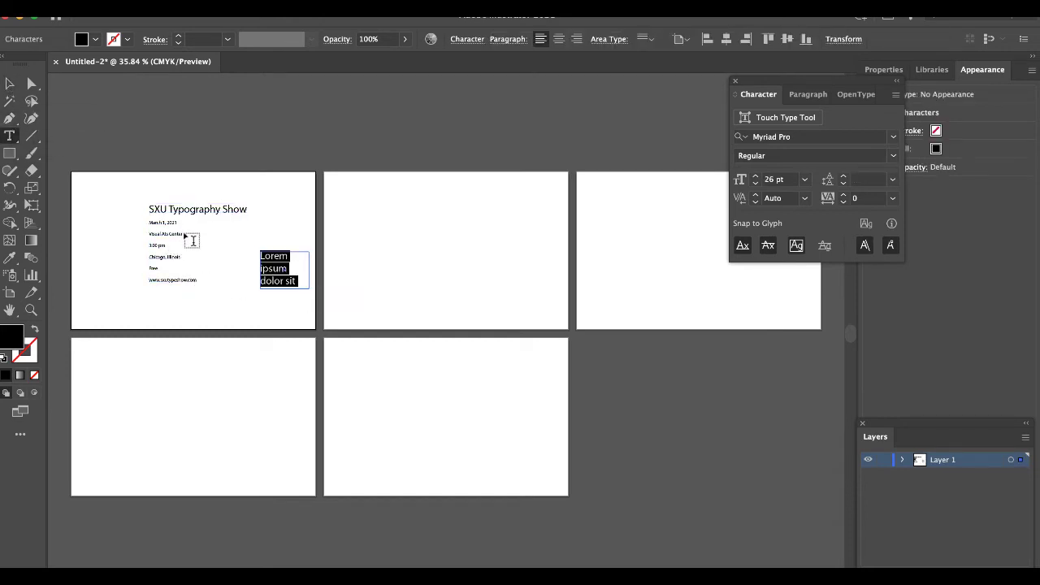
drag(180, 233, 148, 221)
key(super+c)
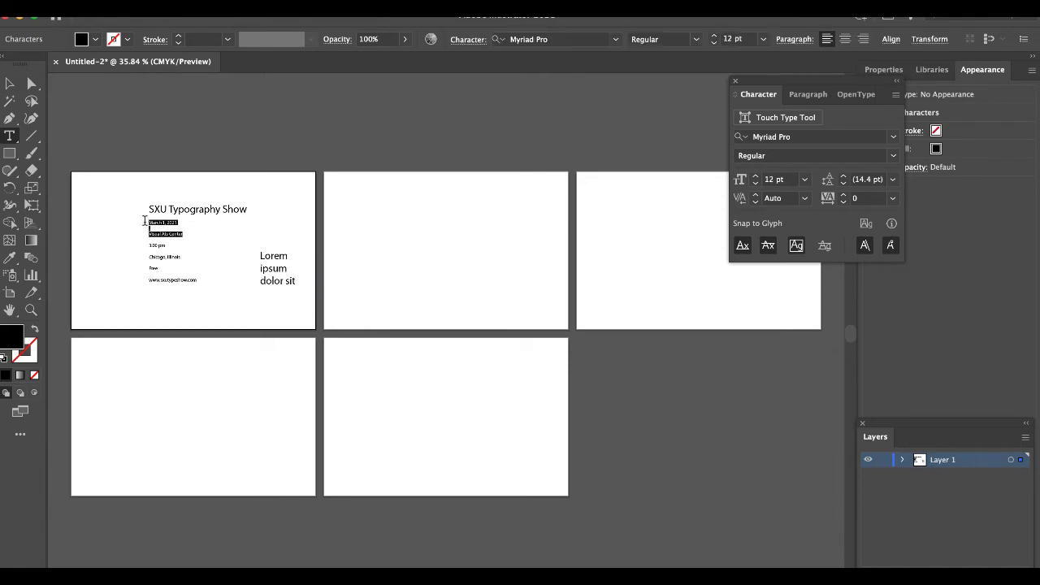
key(BackSpace)
click(275, 260)
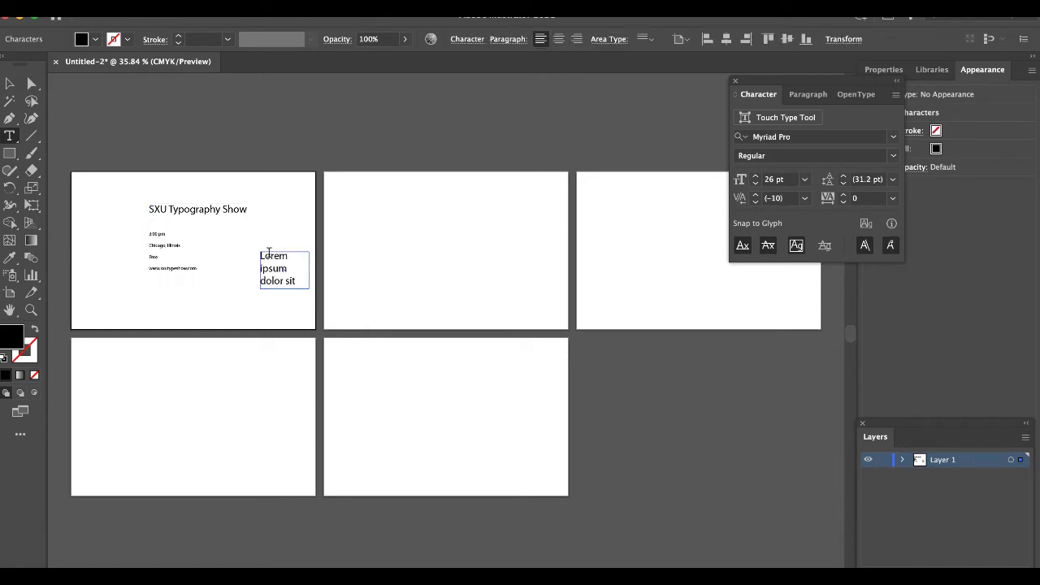
key(super+a)
key(super+v)
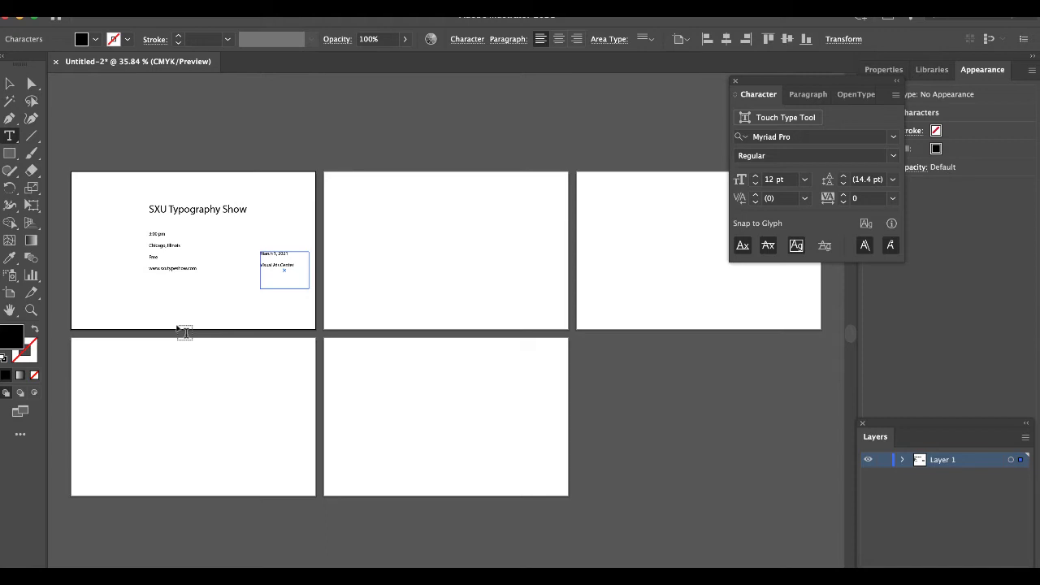
- Select the entire SXU Typography Show title and set its font to Baskerville
double_click(195, 209)
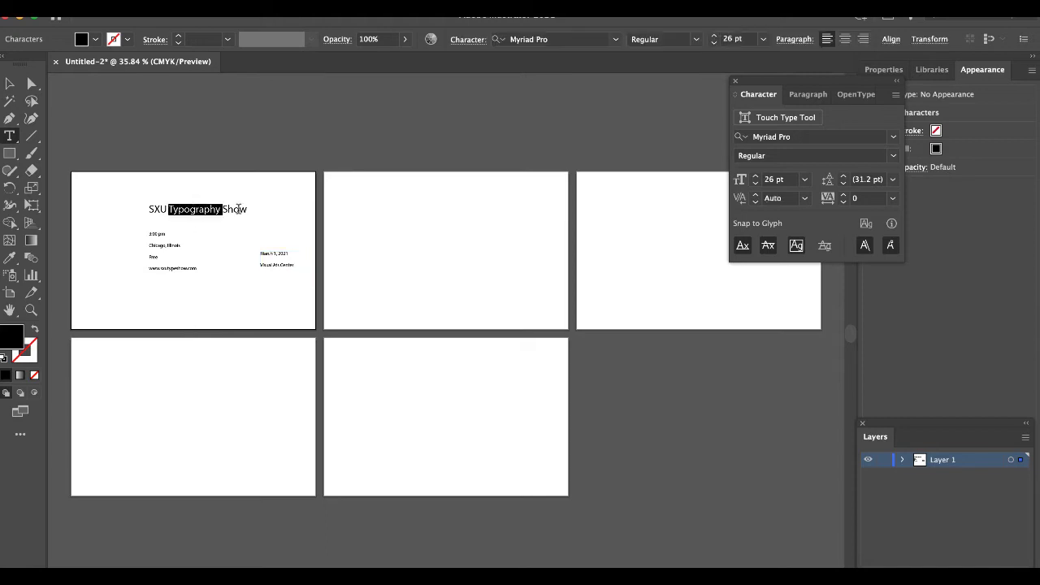
drag(248, 209, 146, 209)
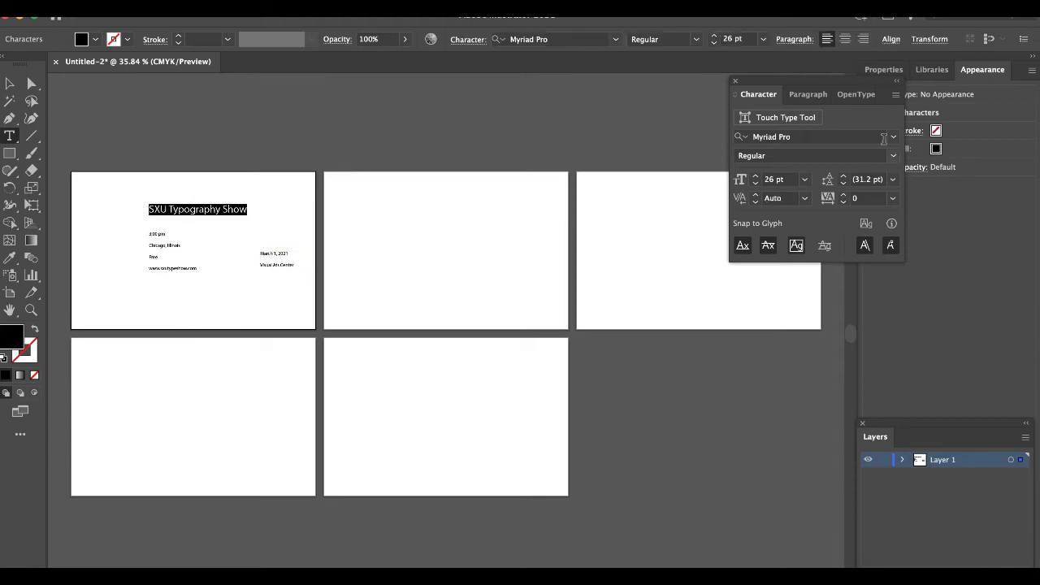
click(892, 140)
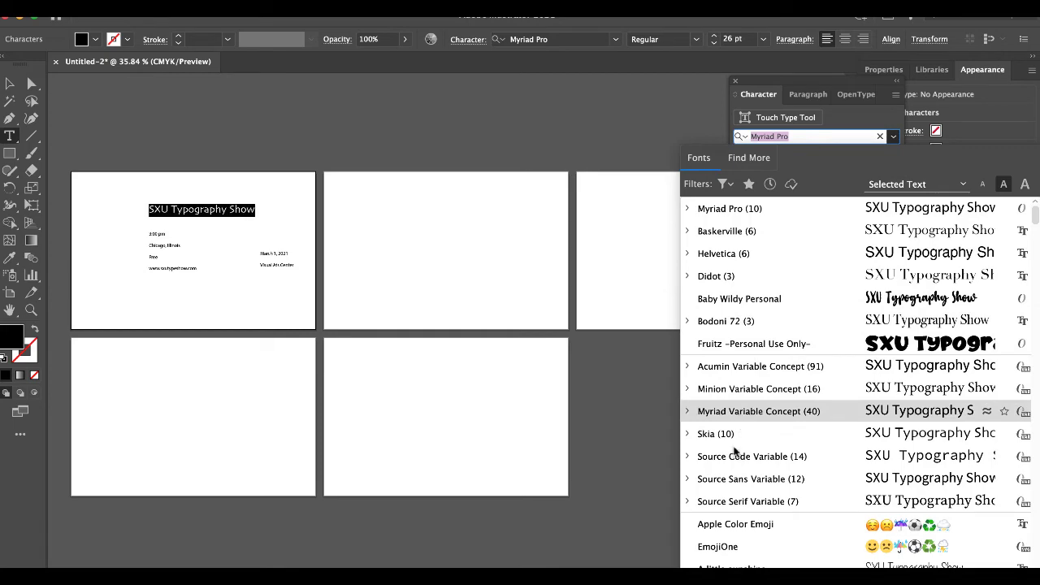
scroll(729, 504, down, 10)
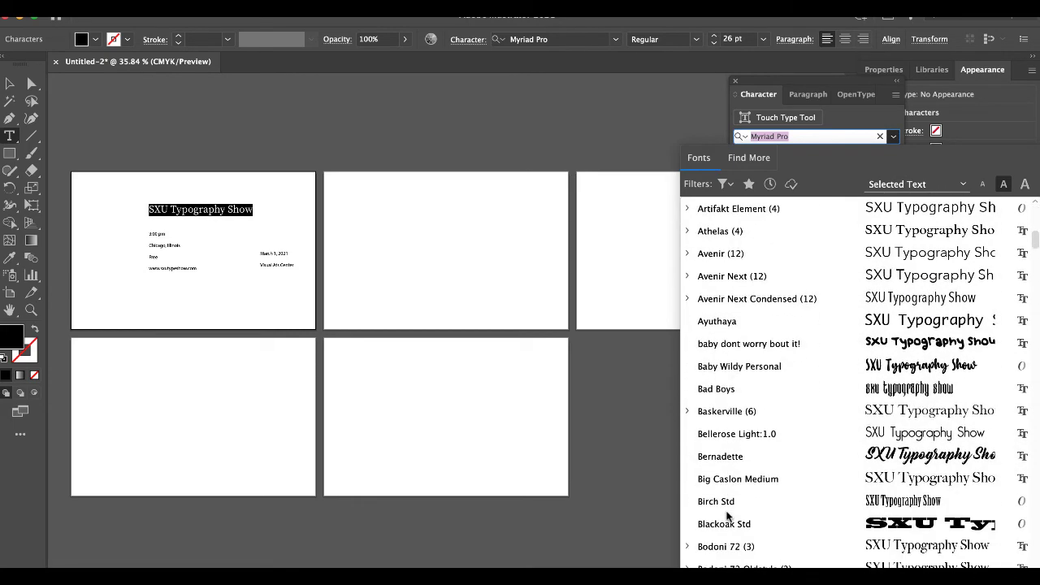
click(712, 412)
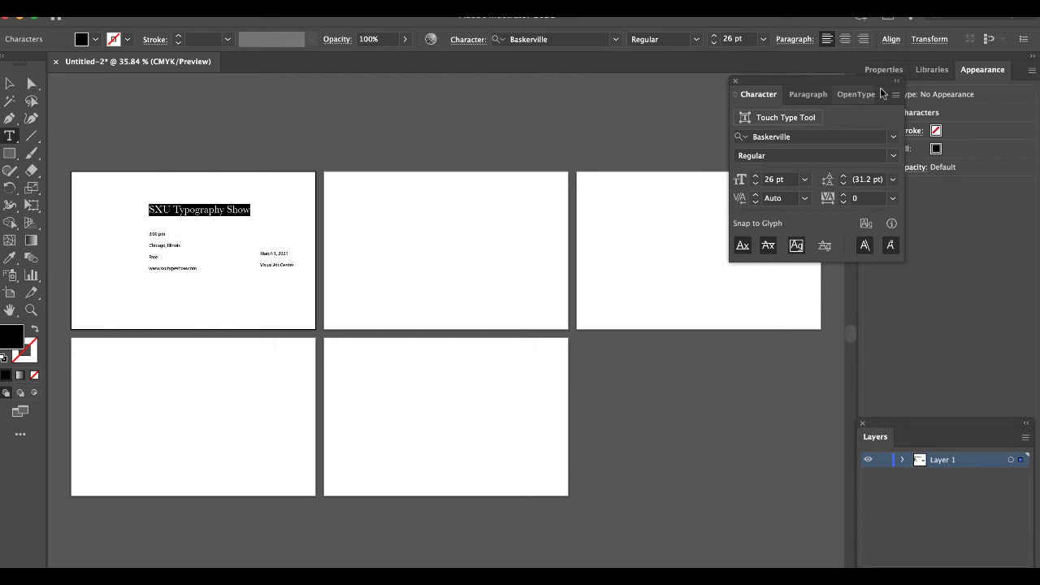
- Try Avenir Next Condensed, settle on Bodoni 72 for the headline, and copy the text onto artboard 2
click(893, 136)
scroll(813, 431, down, 5)
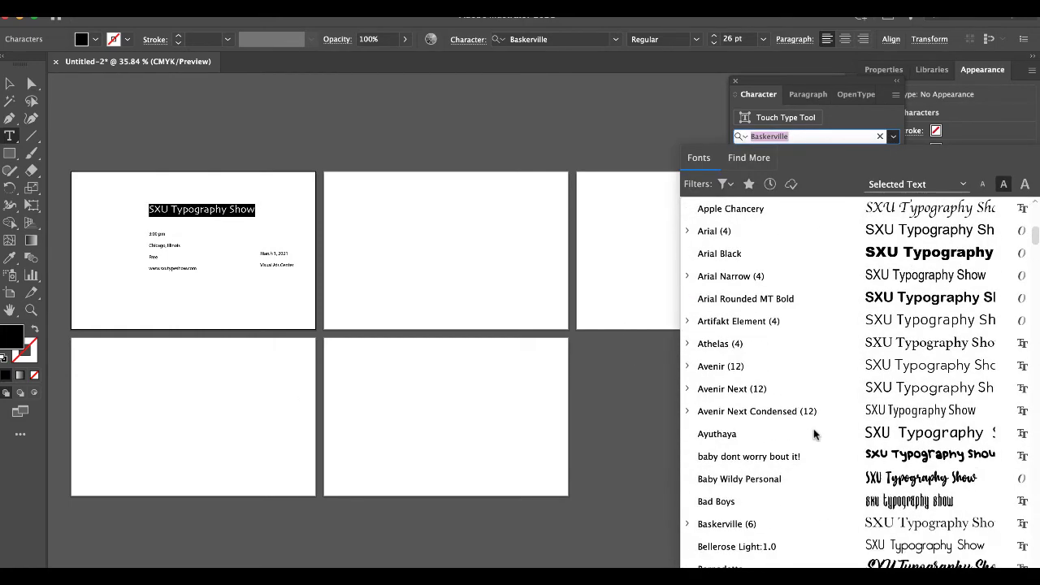
click(796, 411)
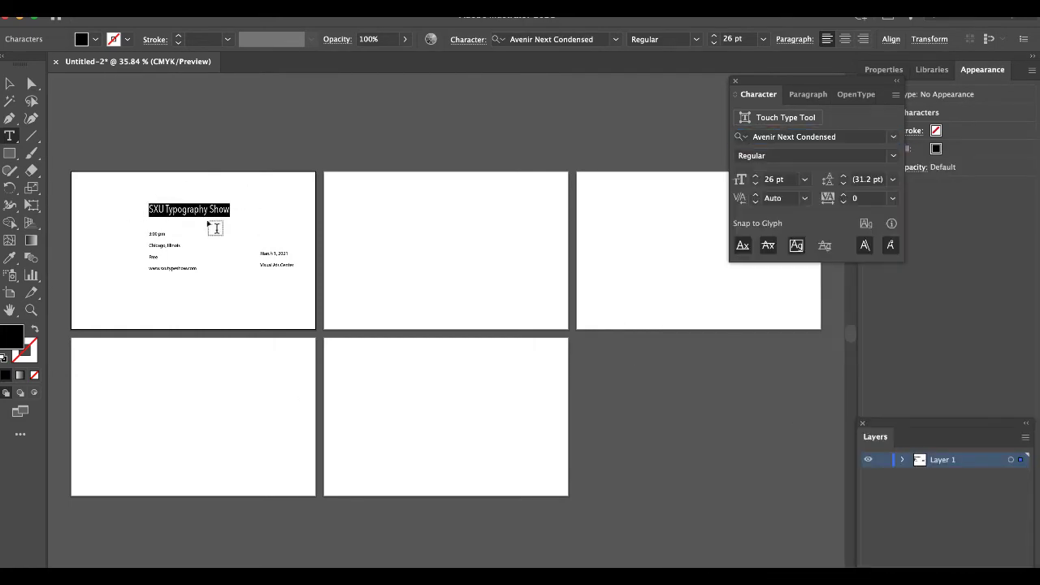
click(893, 137)
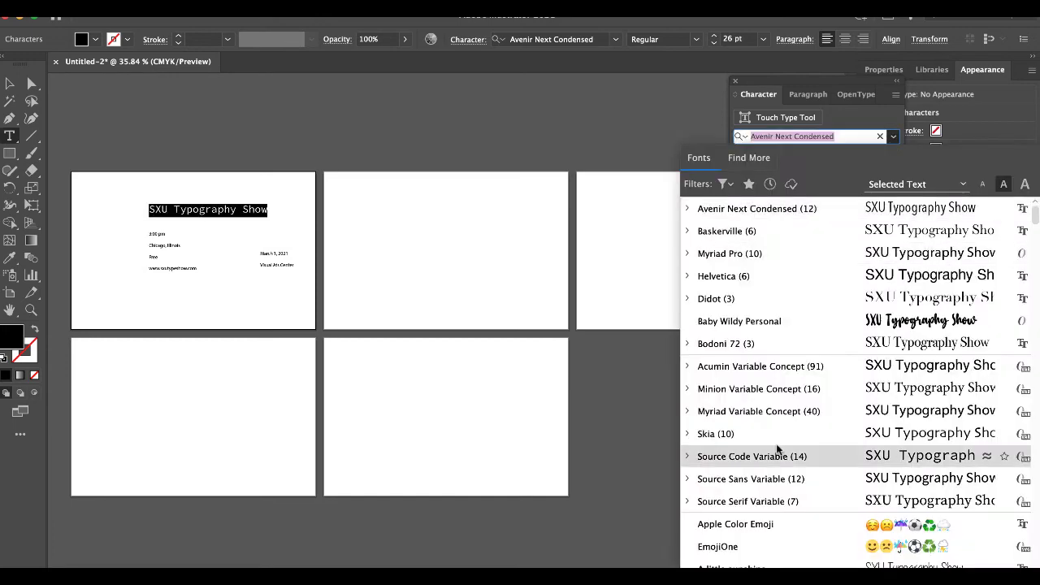
scroll(778, 453, down, 5)
click(753, 456)
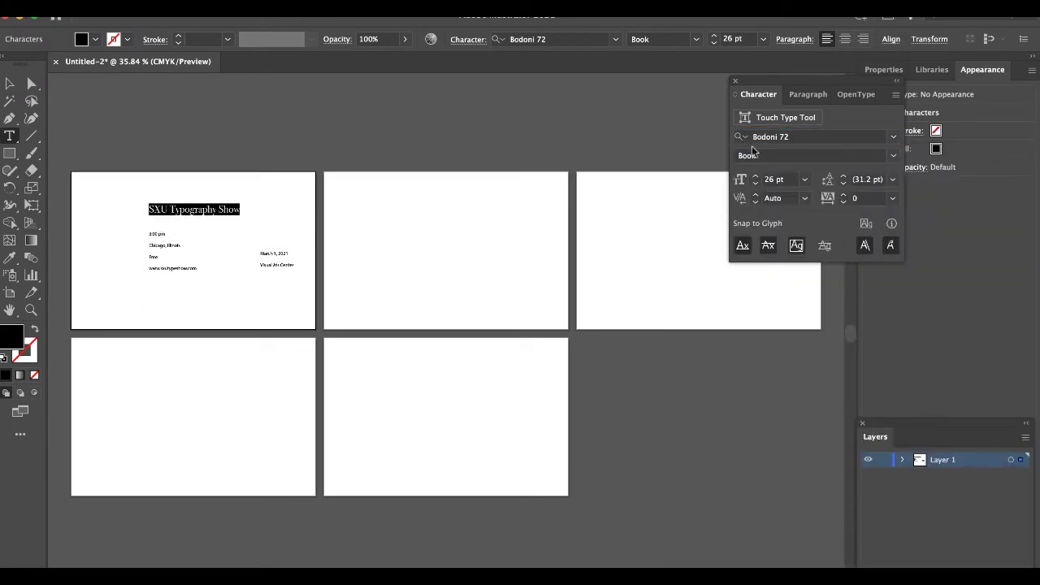
click(818, 137)
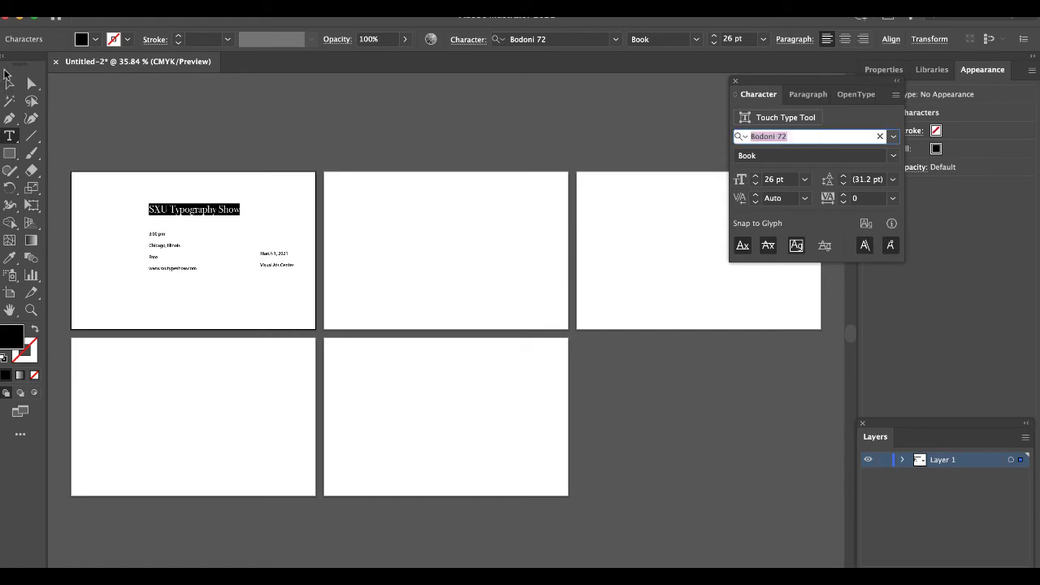
click(8, 79)
drag(202, 222, 674, 274)
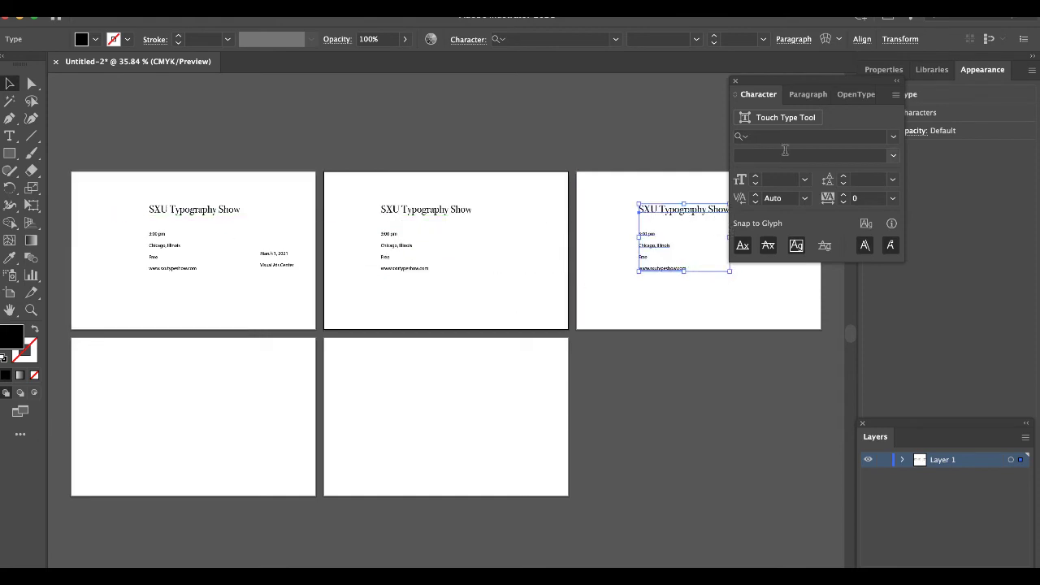
- Edit artboard 3's SXU Typography Show headline and select all of its text
double_click(660, 216)
double_click(679, 205)
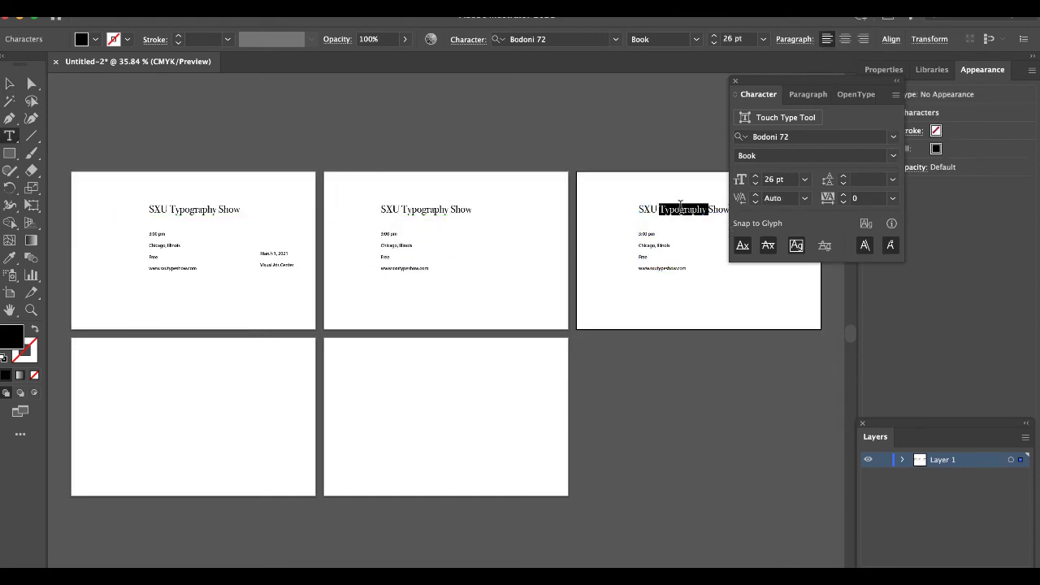
double_click(716, 208)
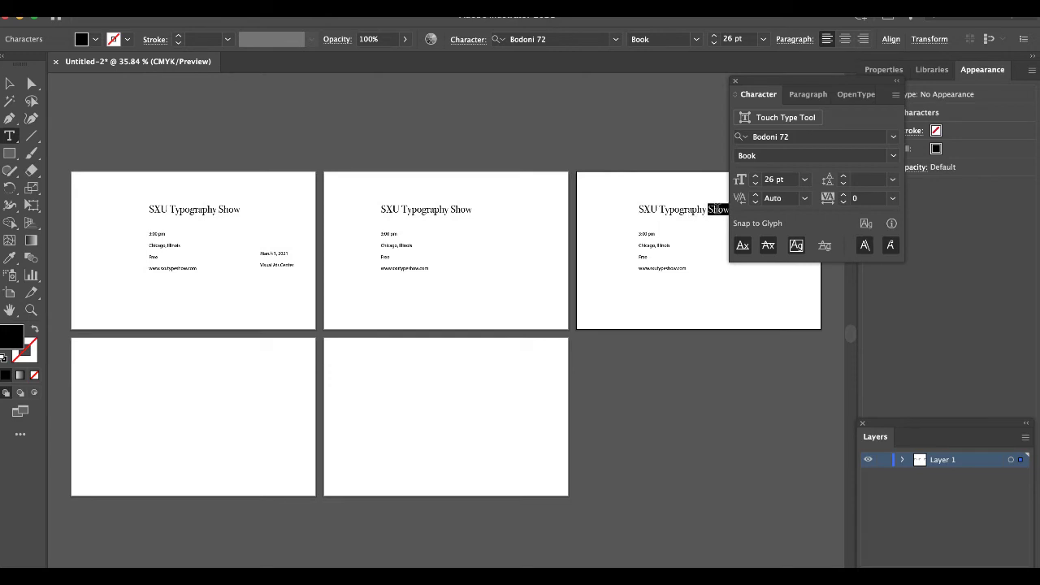
text(Show)
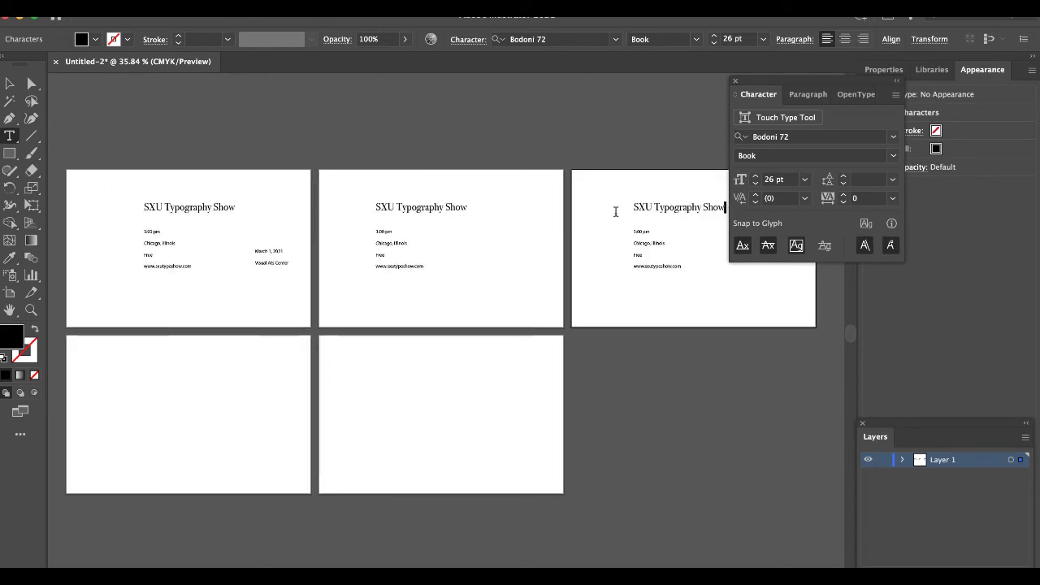
key(super+a)
- Apply the Lust Script Display font to the headline, then finish editing and deselect
click(893, 136)
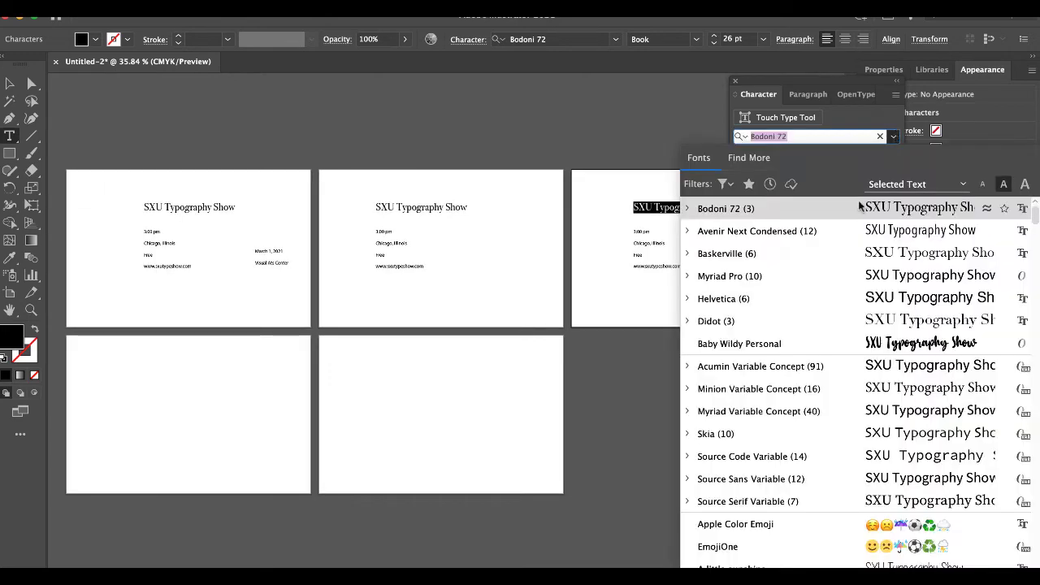
scroll(851, 224, down, 20)
scroll(772, 325, up, 2)
scroll(773, 325, up, 10)
click(737, 231)
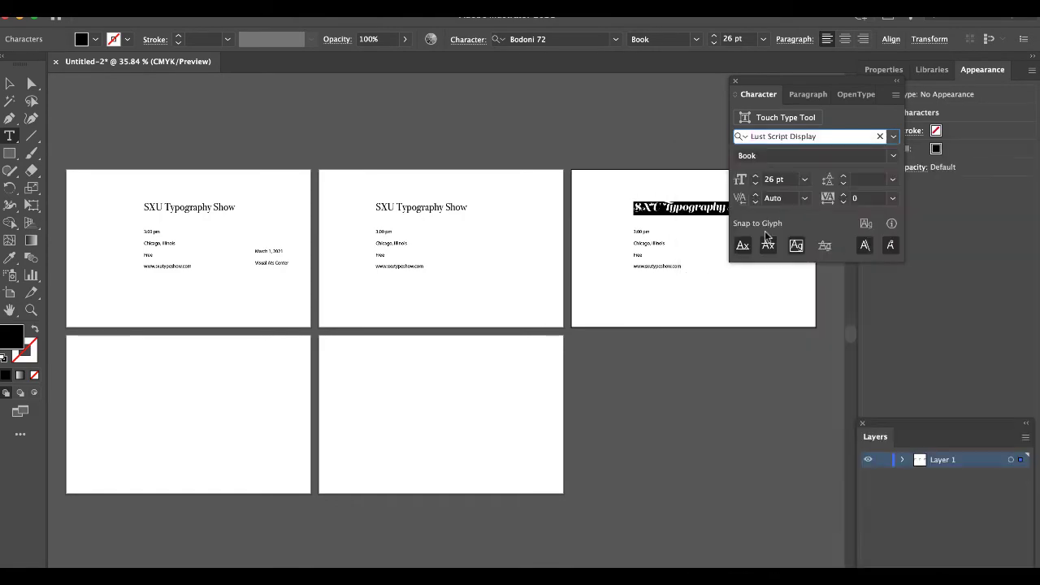
scroll(330, 268, right, 2)
scroll(330, 268, right, 2)
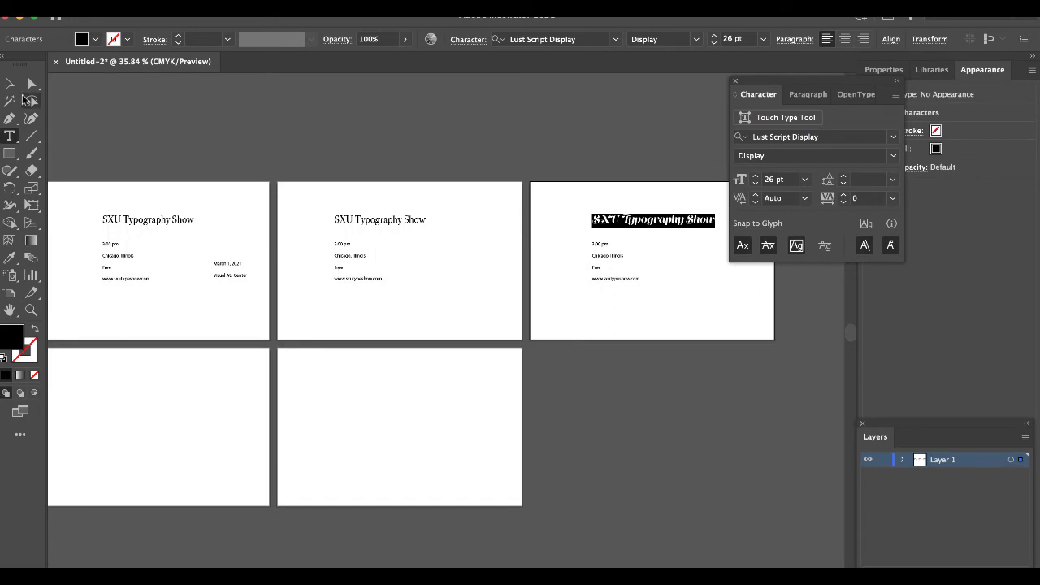
key(Escape)
click(344, 201)
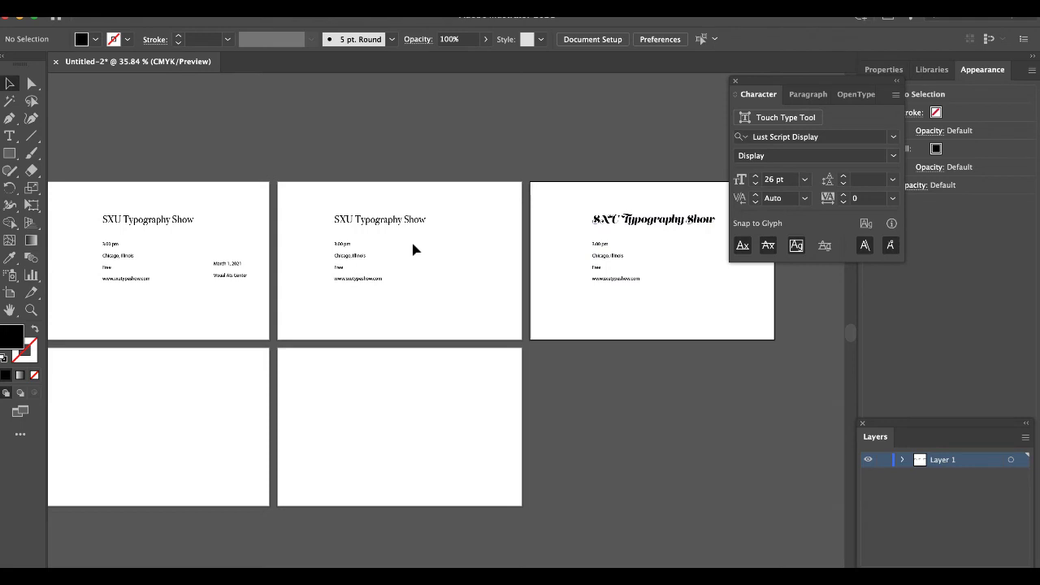
scroll(412, 250, right, 2)
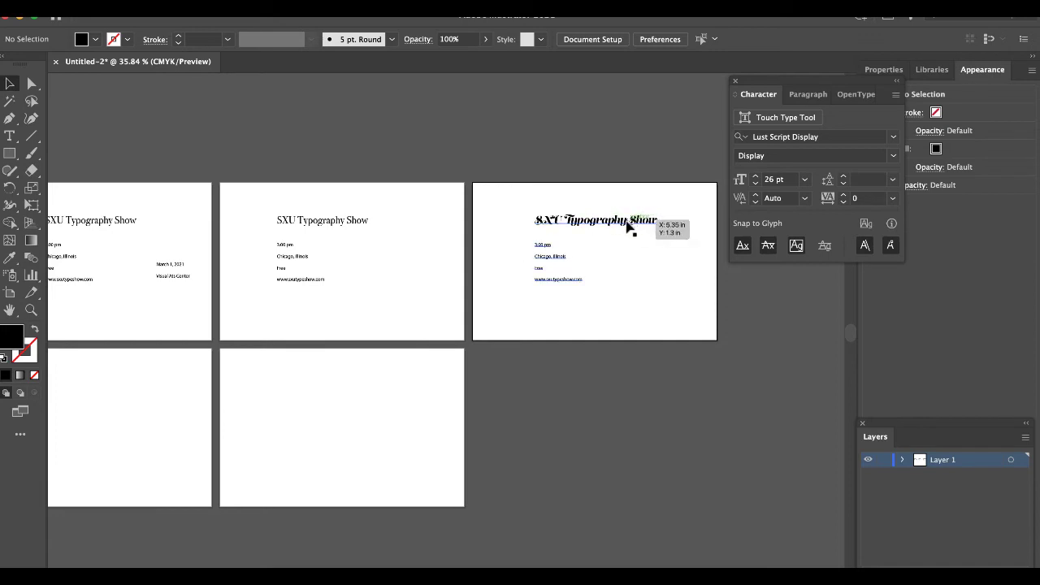
click(309, 223)
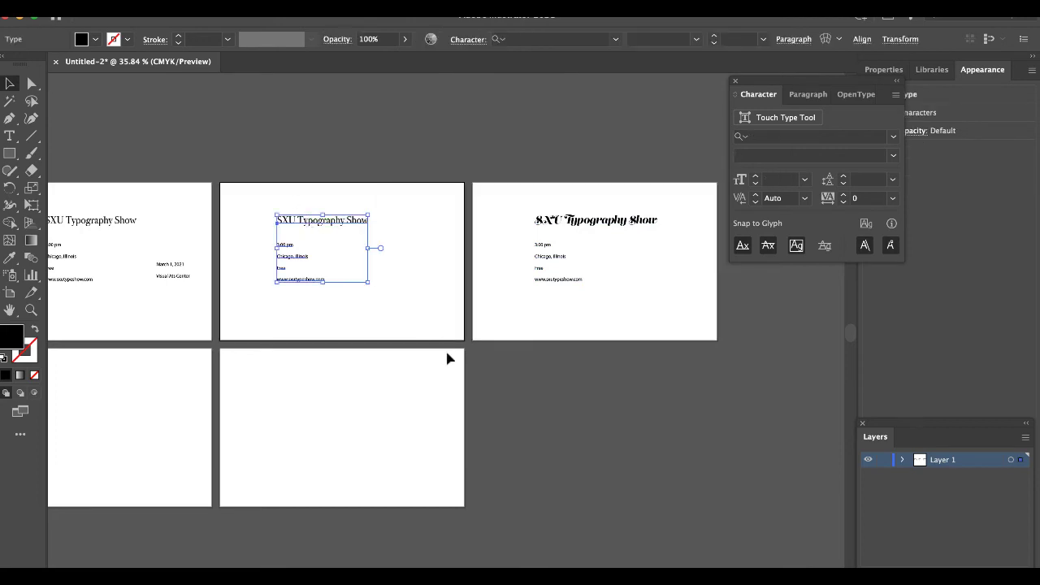
click(448, 356)
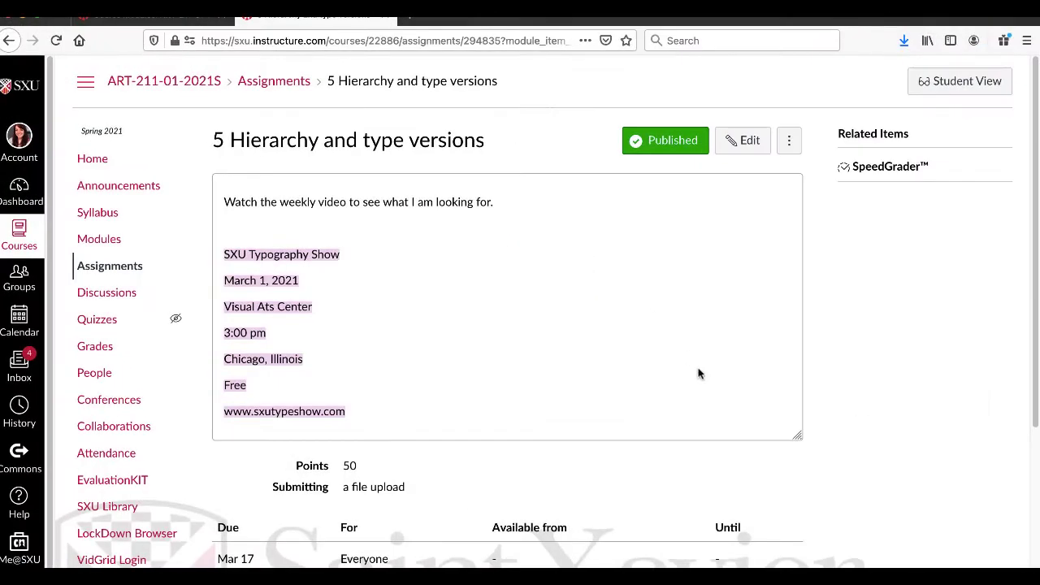
- Advance through the module past Making Paragraphs to the Infographics page
scroll(350, 220, down, 3)
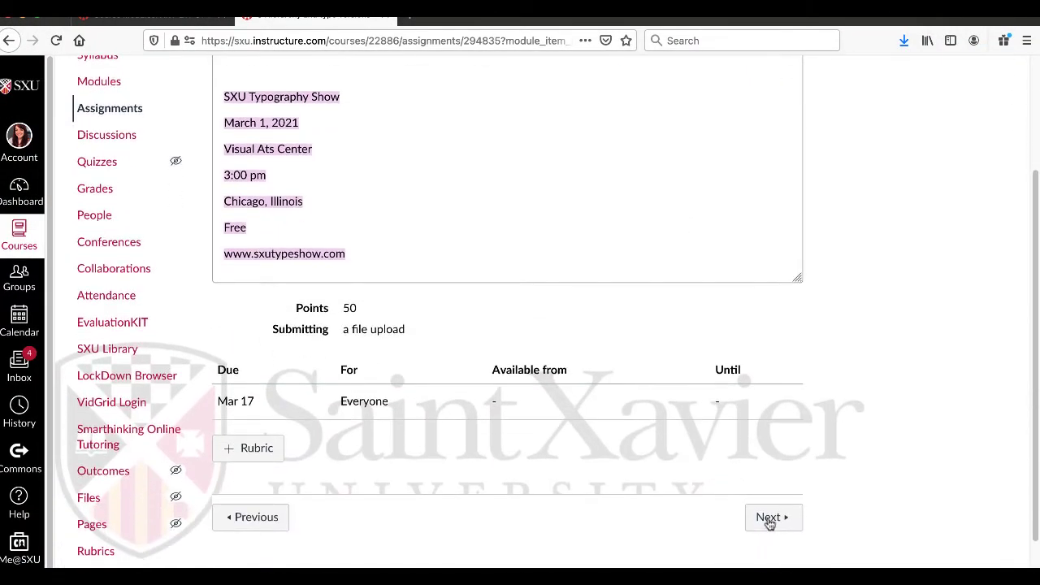
click(769, 520)
scroll(770, 523, down, 4)
scroll(772, 516, down, 20)
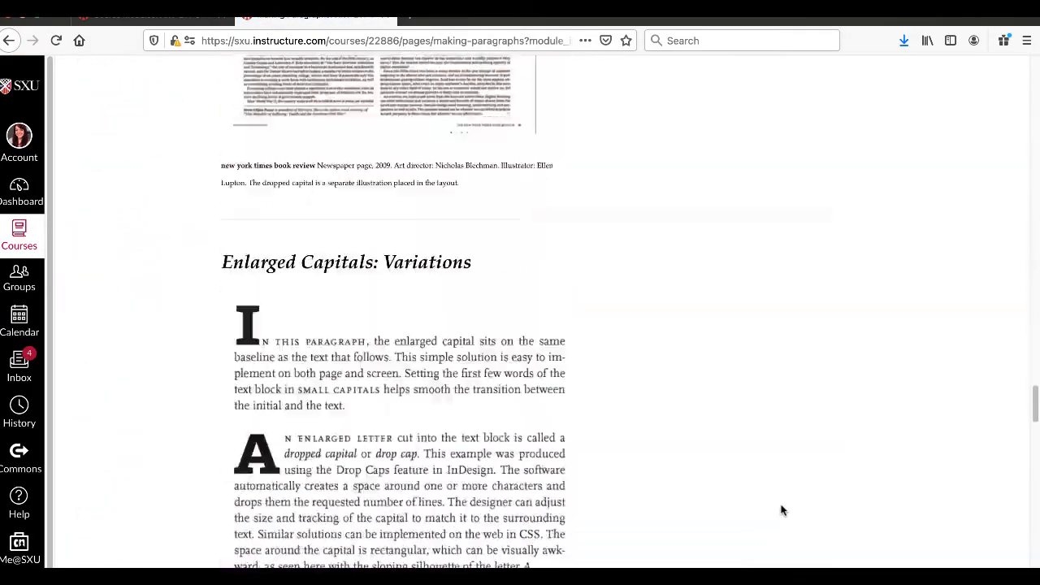
scroll(781, 510, down, 15)
click(980, 563)
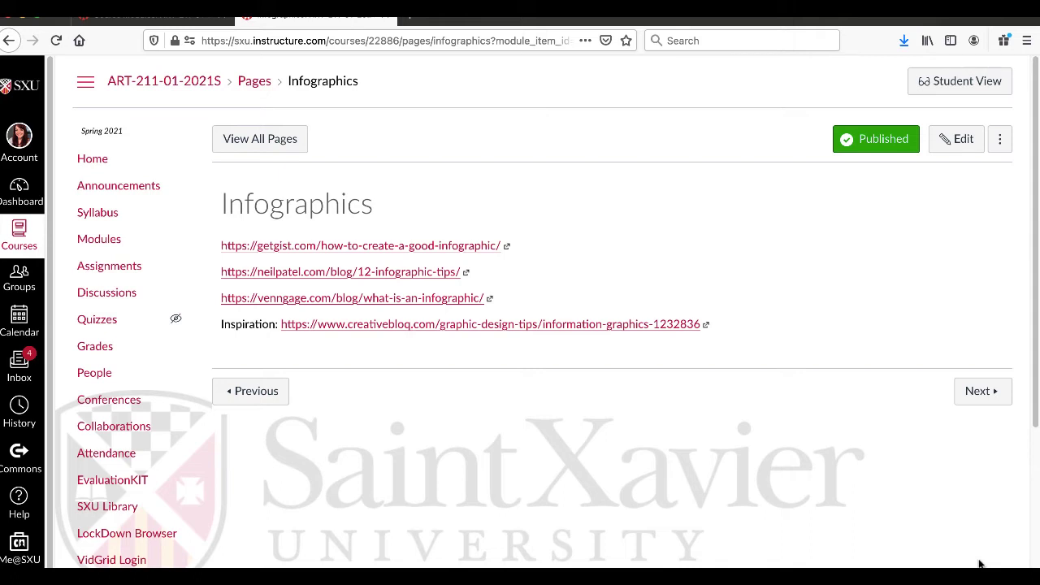
- Open the getgist, neilpatel.com, Venngage and Creative Bloq links in new tabs and view getgist
middle_click(417, 249)
middle_click(409, 276)
middle_click(411, 300)
middle_click(409, 326)
key(ctrl+Tab)
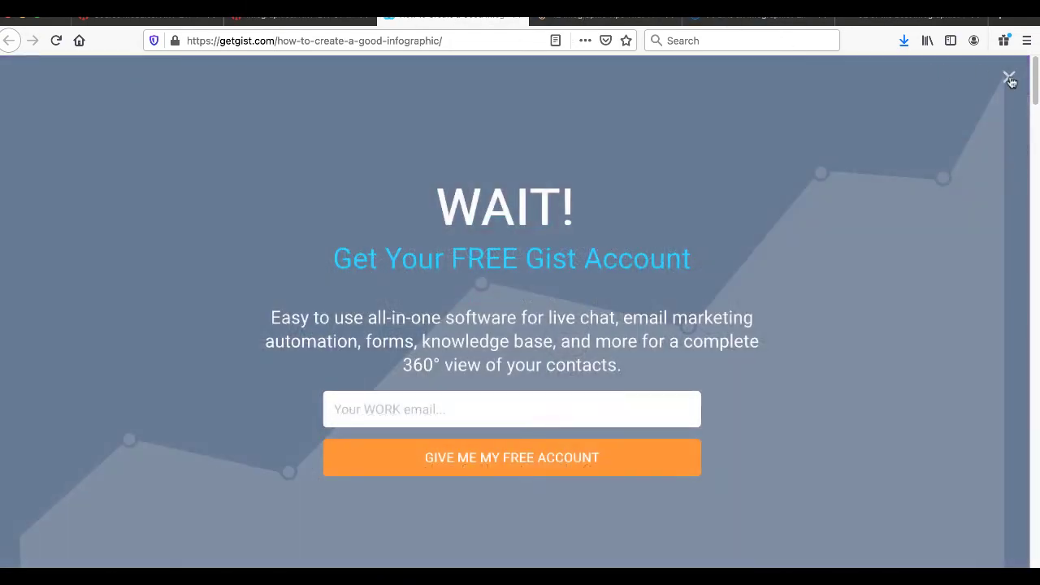
- Dismiss the Gist signup popup, read through the infographic tips, and close the article tab
click(1009, 79)
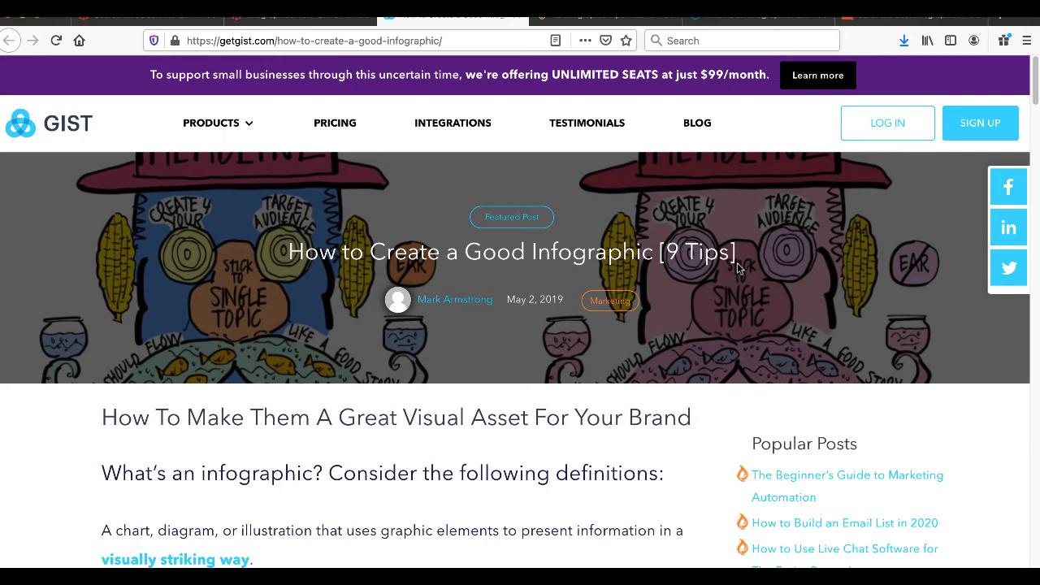
scroll(737, 268, down, 5)
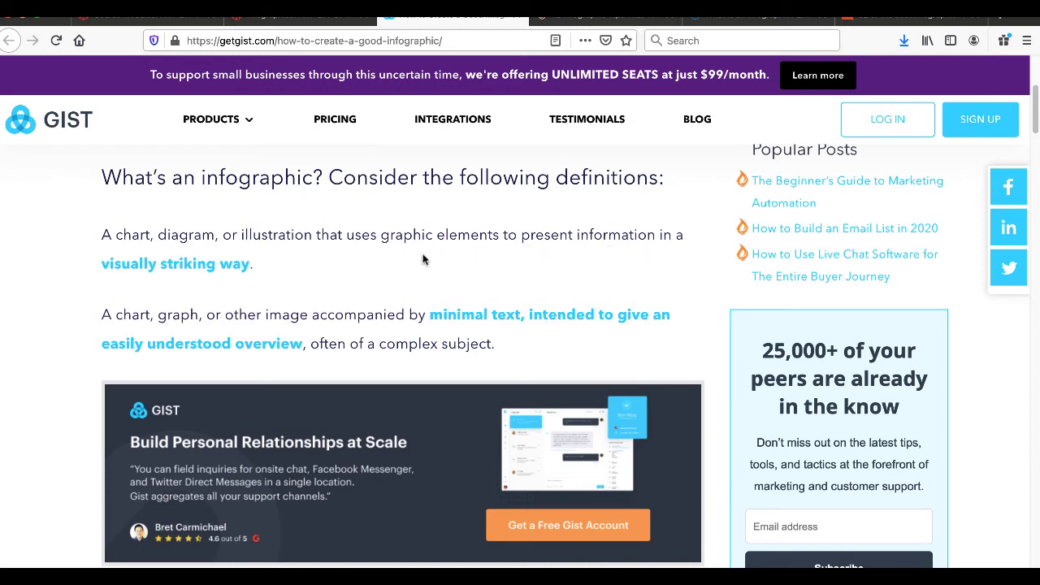
scroll(419, 259, down, 1)
scroll(419, 259, down, 5)
scroll(420, 260, down, 3)
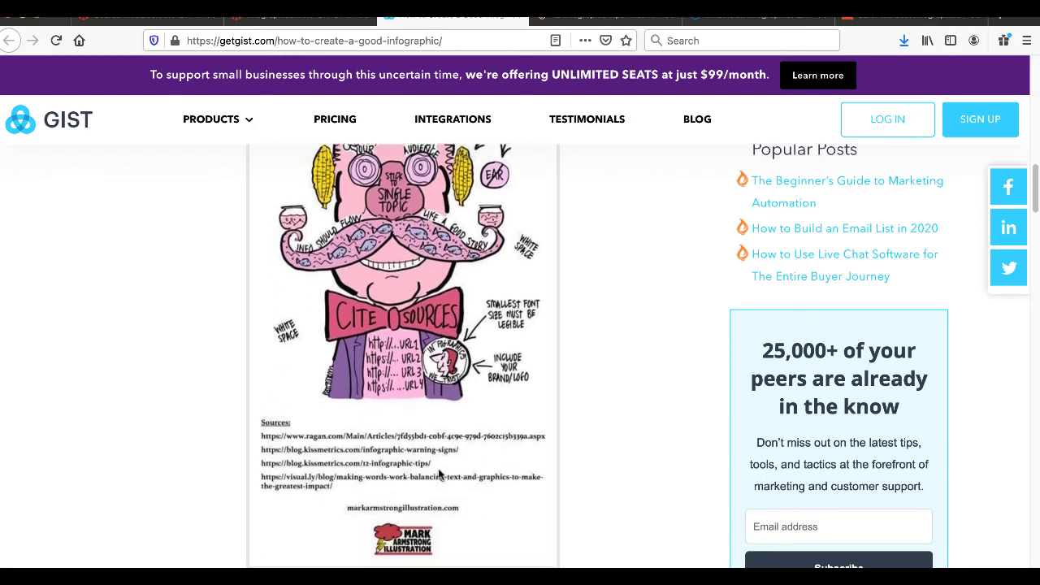
scroll(439, 475, down, 5)
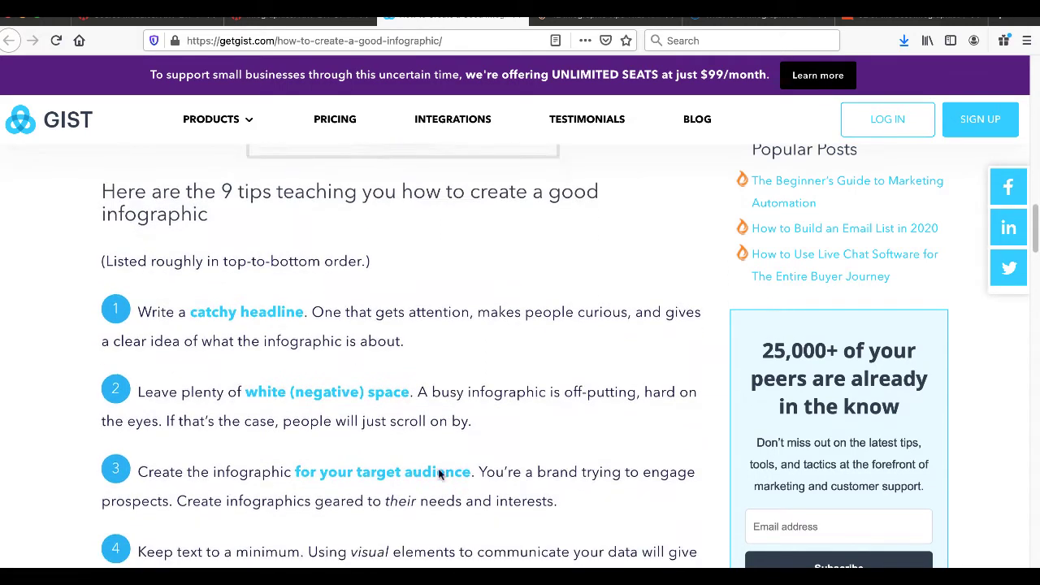
scroll(439, 470, down, 8)
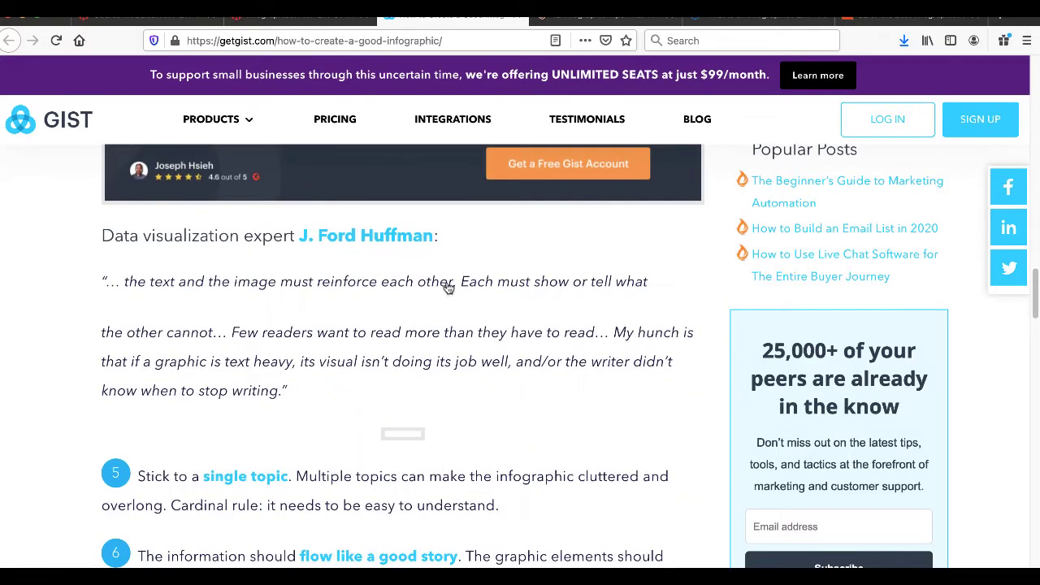
key(ctrl+w)
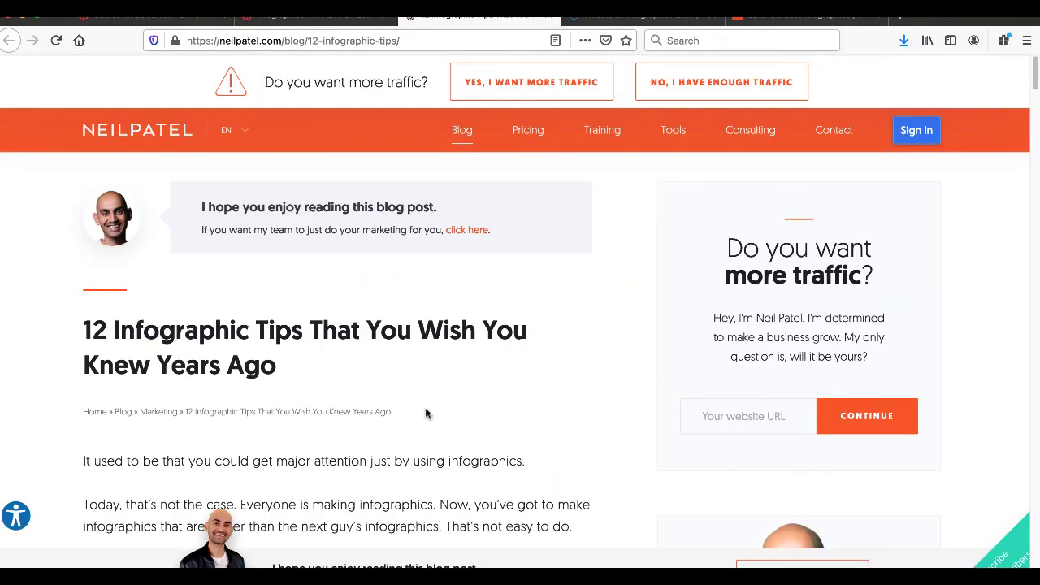
- Read Neil Patel's 12 Infographic Tips article to the end, then close its tab
scroll(425, 413, down, 7)
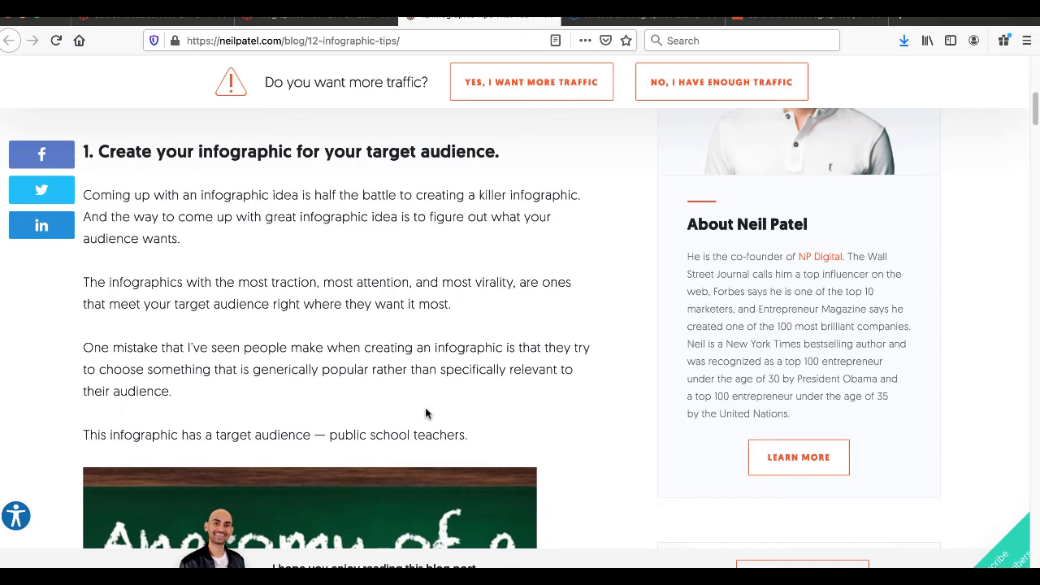
scroll(425, 414, down, 3)
scroll(421, 323, down, 10)
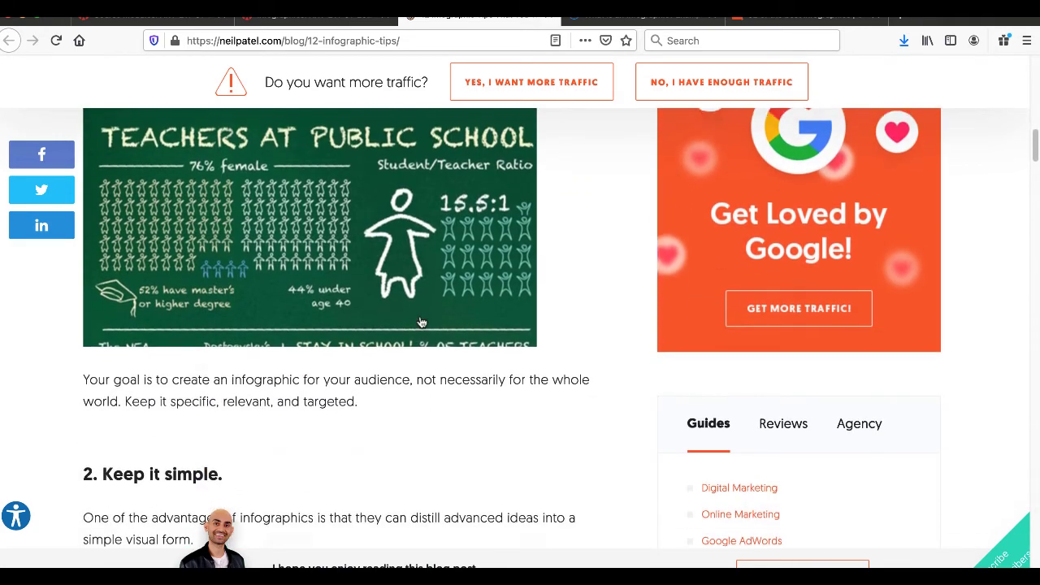
scroll(421, 322, down, 7)
scroll(421, 316, down, 14)
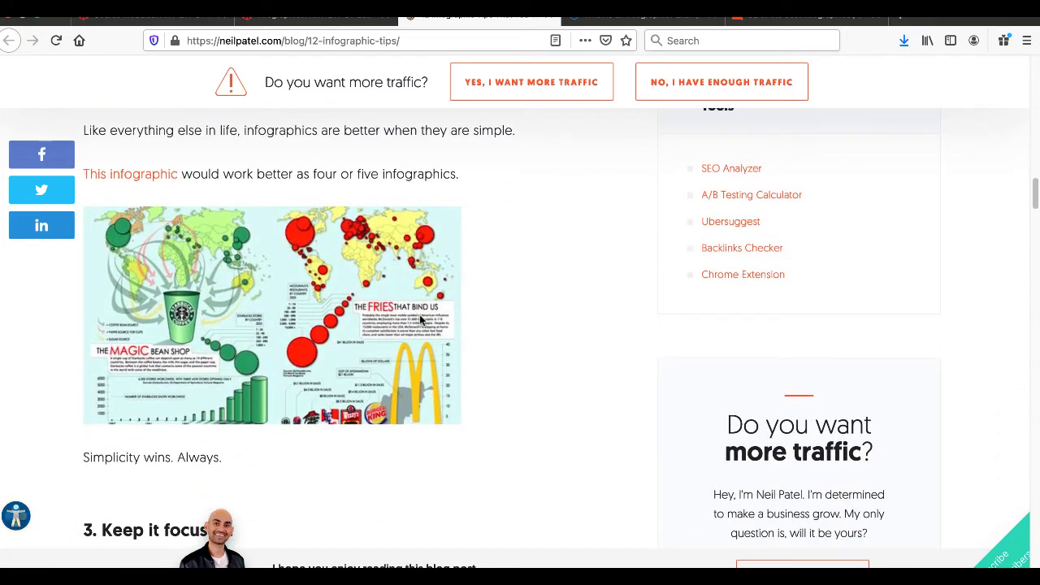
scroll(421, 320, down, 2)
scroll(420, 320, down, 6)
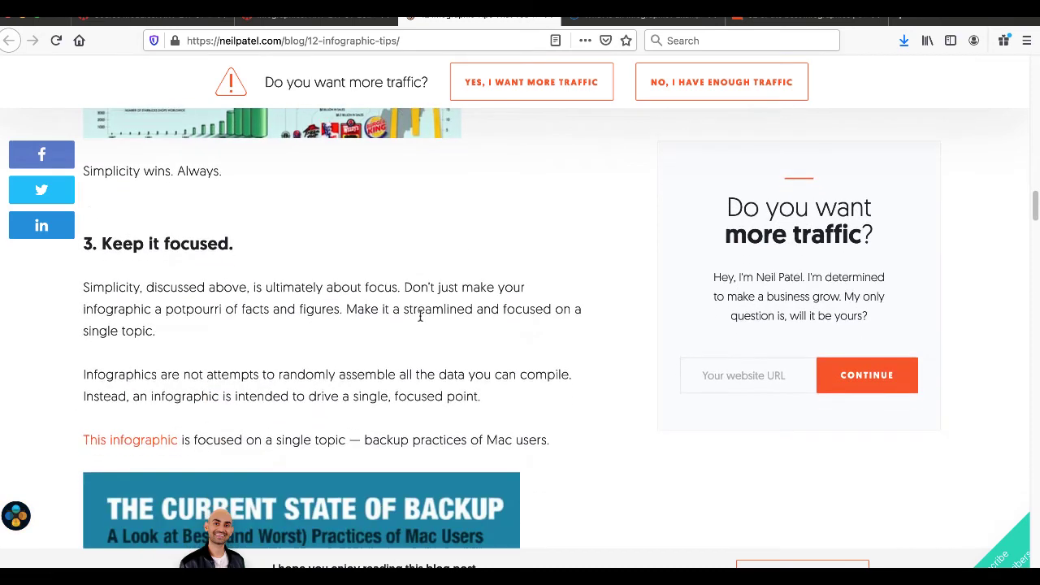
scroll(420, 317, down, 8)
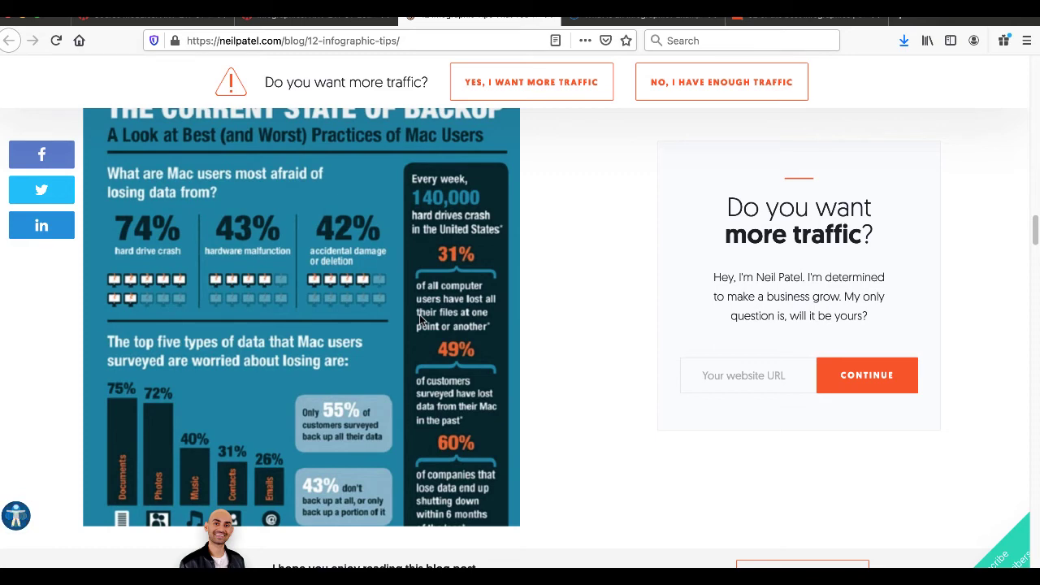
scroll(420, 321, down, 7)
scroll(420, 320, down, 10)
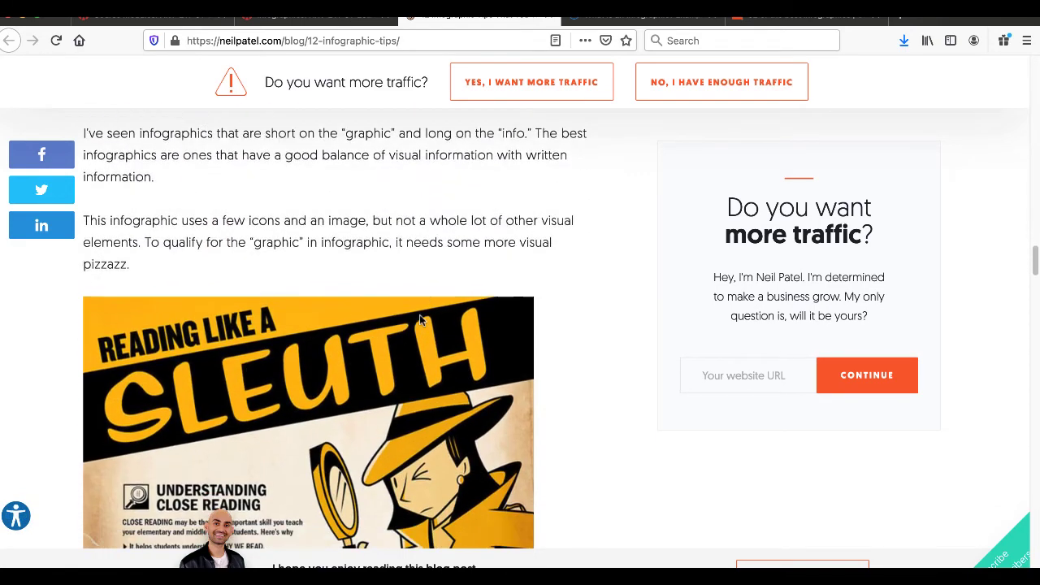
scroll(524, 349, down, 1)
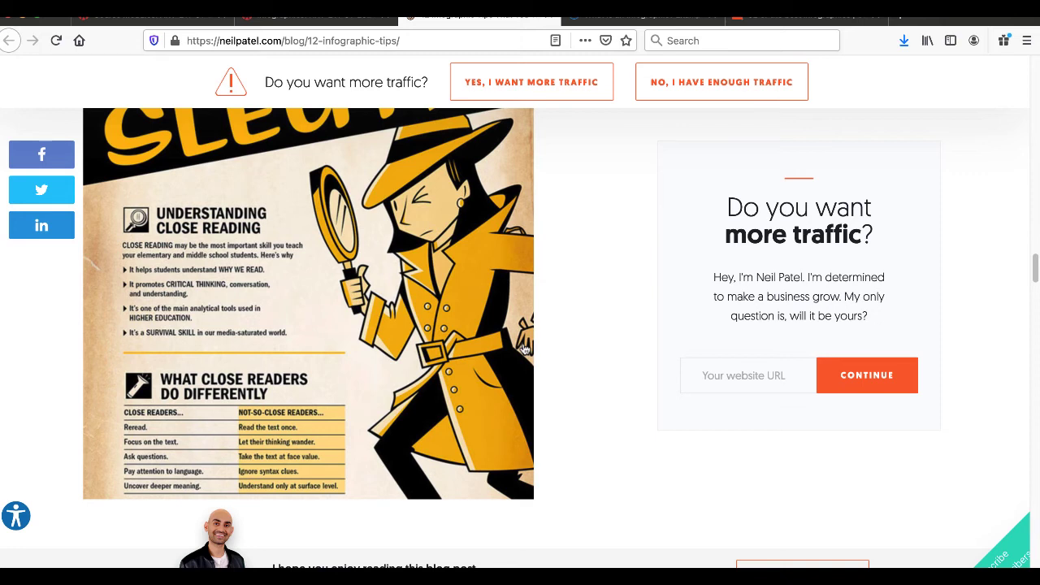
scroll(524, 349, down, 5)
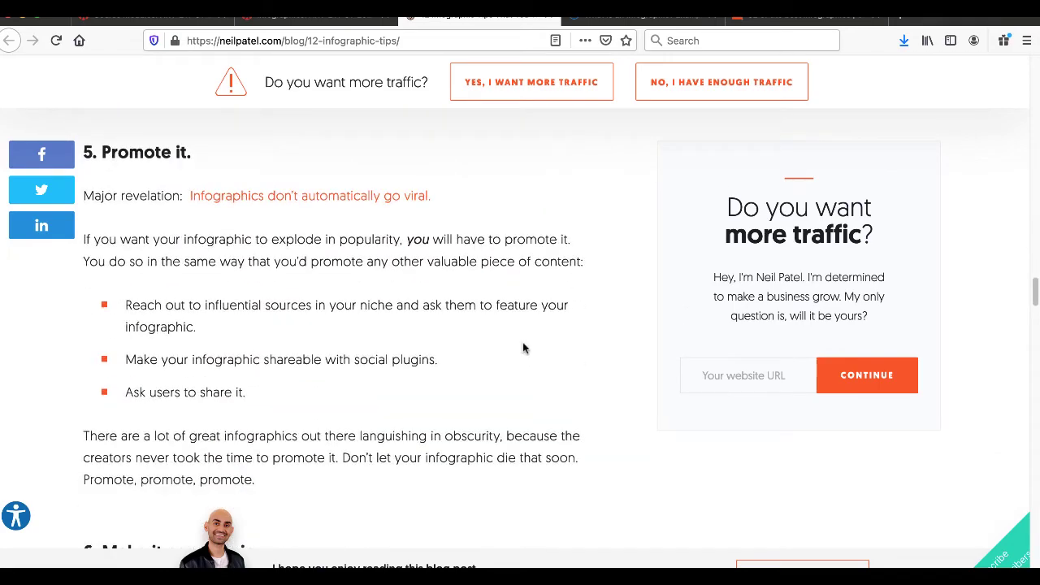
scroll(524, 349, down, 10)
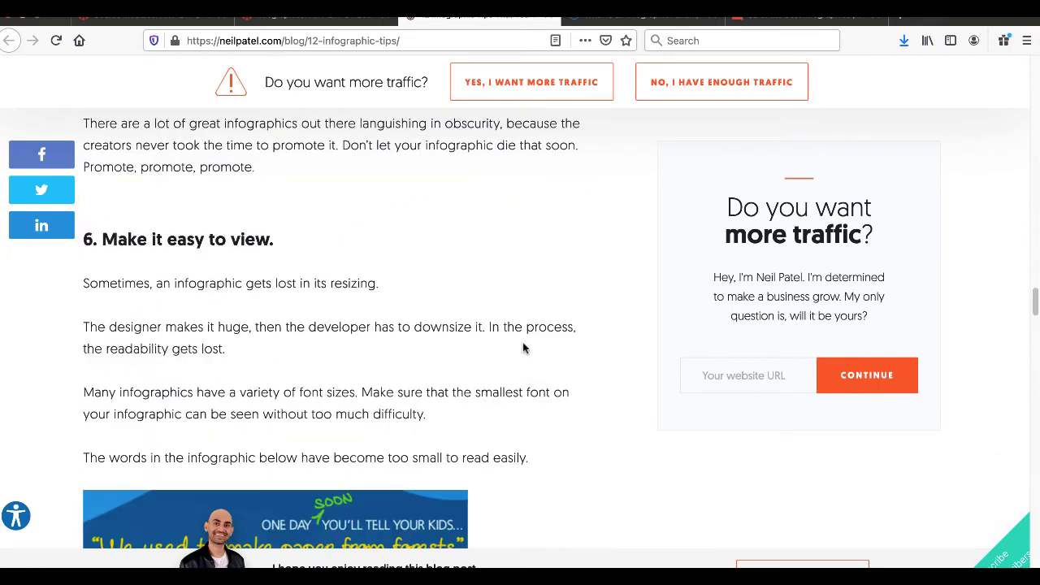
scroll(524, 349, down, 10)
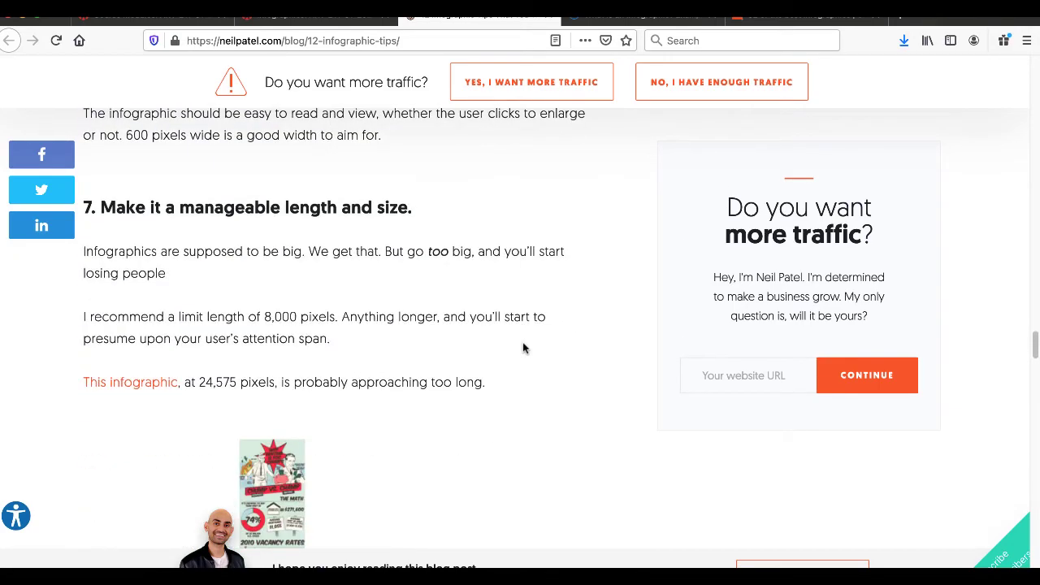
scroll(525, 350, down, 10)
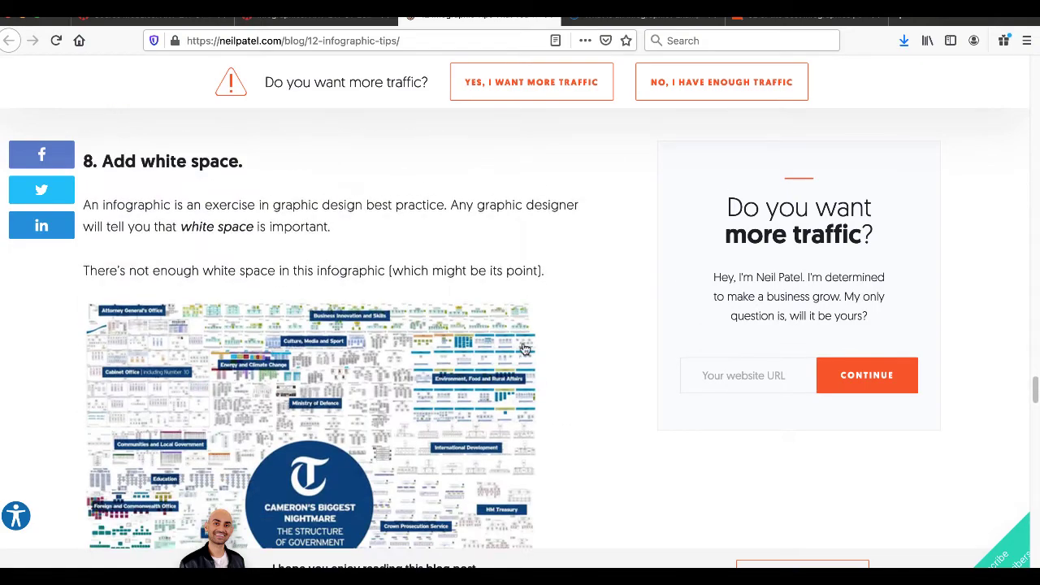
scroll(524, 350, down, 10)
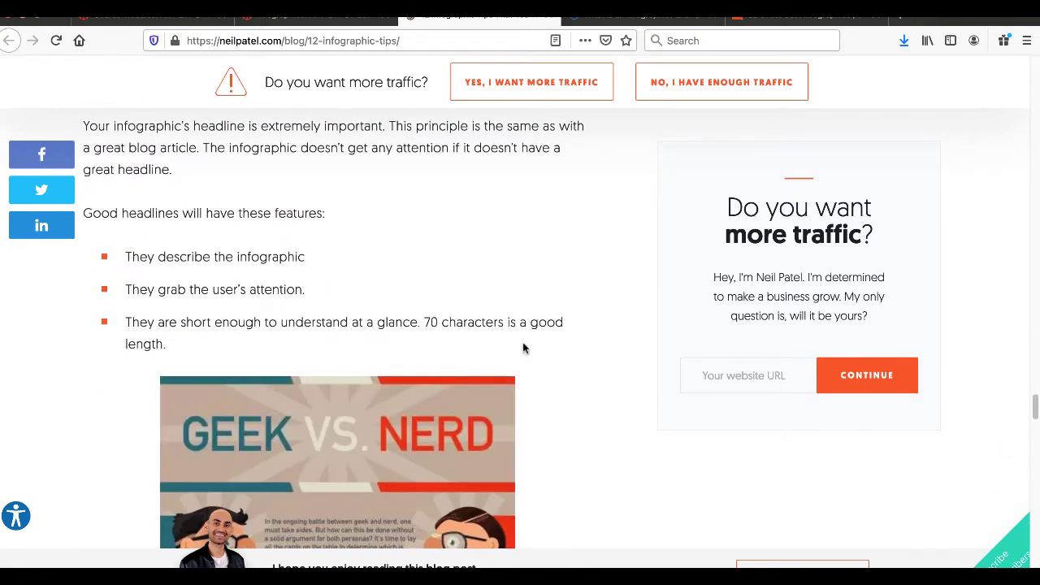
scroll(524, 325, down, 2)
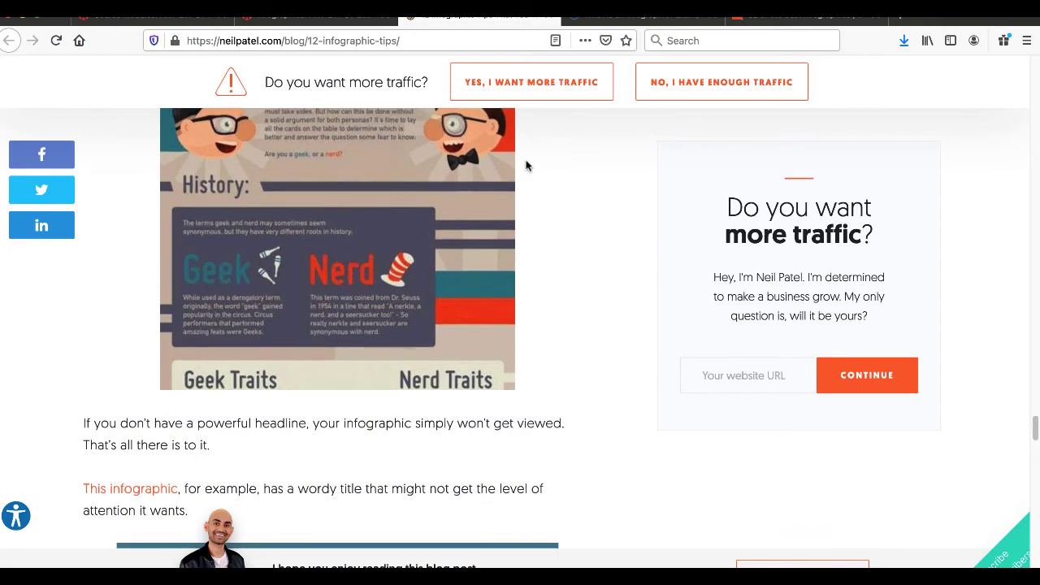
click(548, 17)
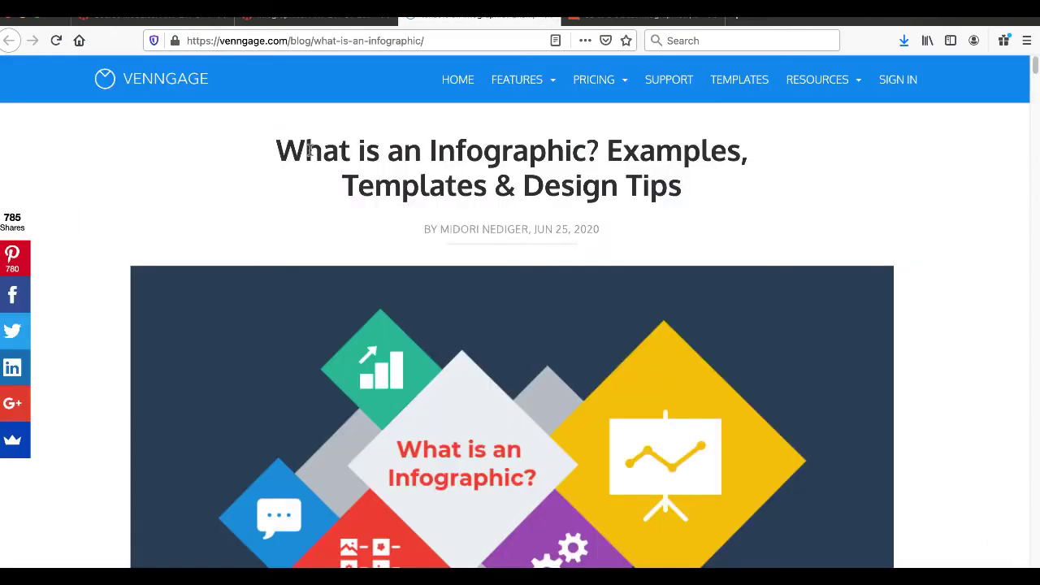
- Skim Venngage's What is an Infographic? article through its examples, then close the tab
scroll(272, 284, down, 8)
scroll(272, 285, down, 10)
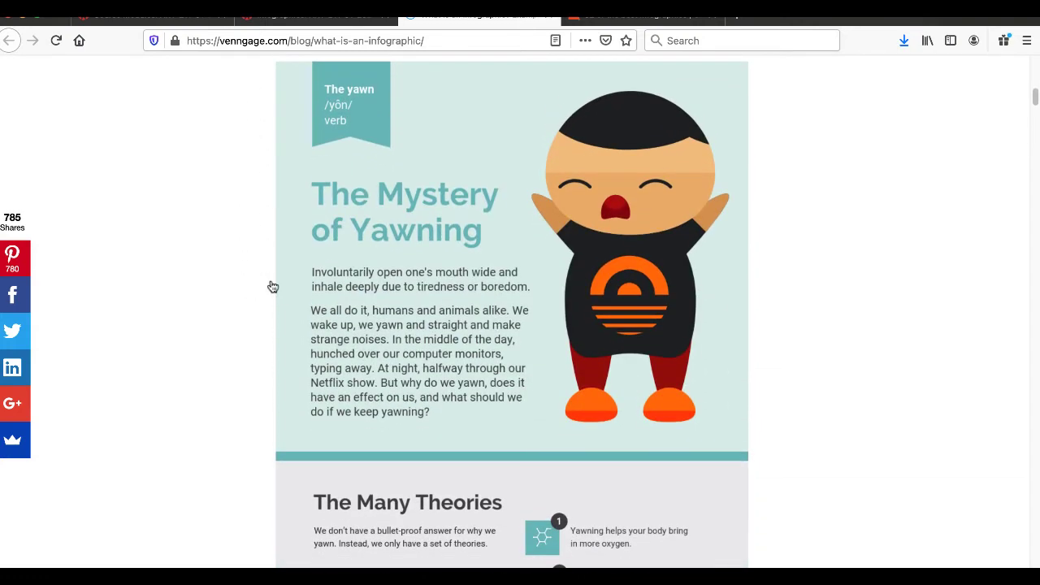
scroll(273, 287, down, 10)
scroll(273, 287, down, 10)
scroll(272, 284, down, 3)
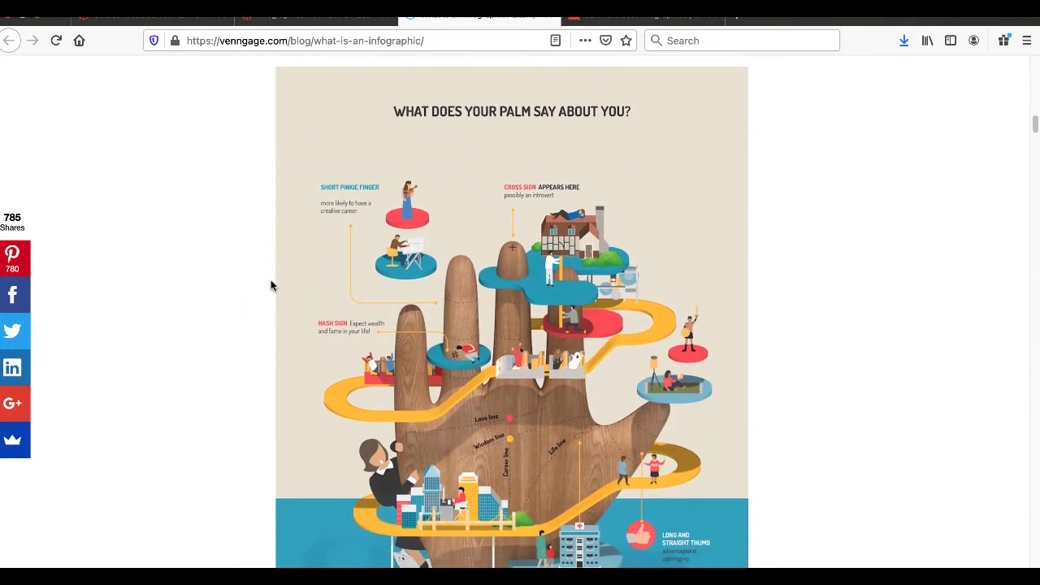
scroll(273, 287, down, 10)
scroll(169, 352, down, 12)
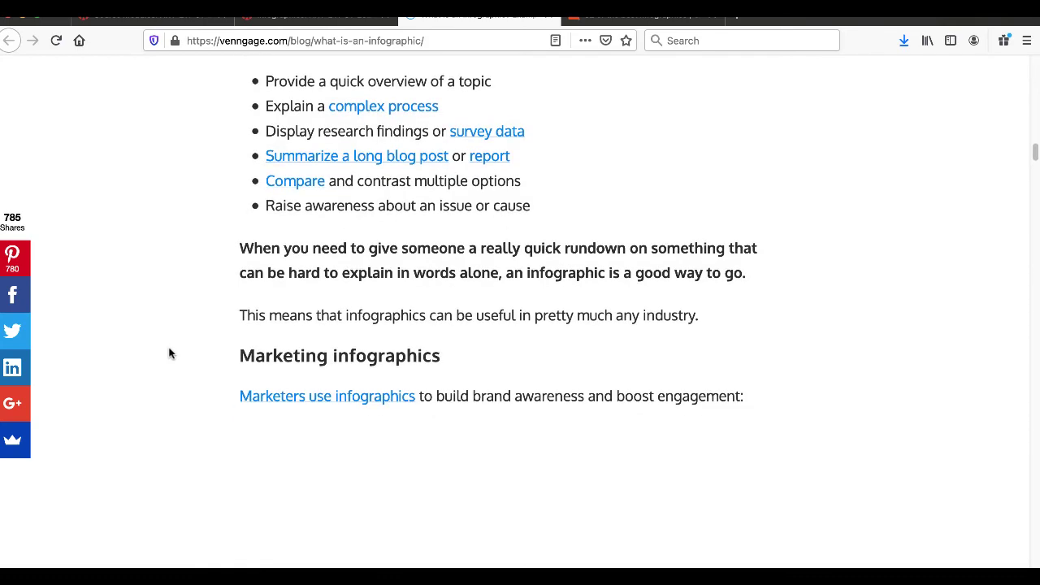
scroll(169, 352, down, 10)
scroll(169, 353, down, 20)
scroll(165, 350, down, 15)
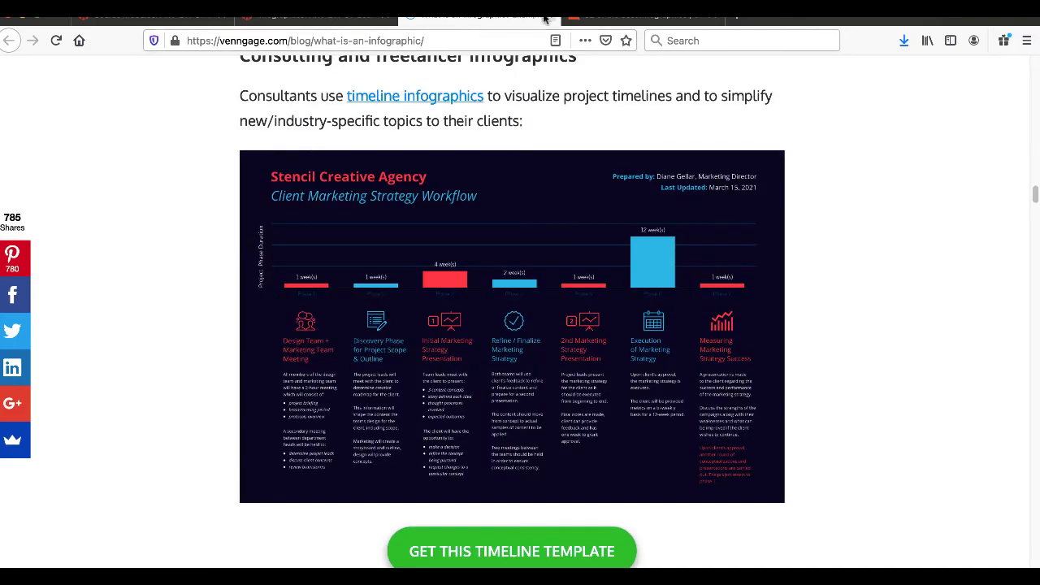
click(546, 18)
- Scroll into Creative Bloq's best-infographics roundup
scroll(91, 439, down, 5)
scroll(91, 439, down, 15)
scroll(91, 438, down, 10)
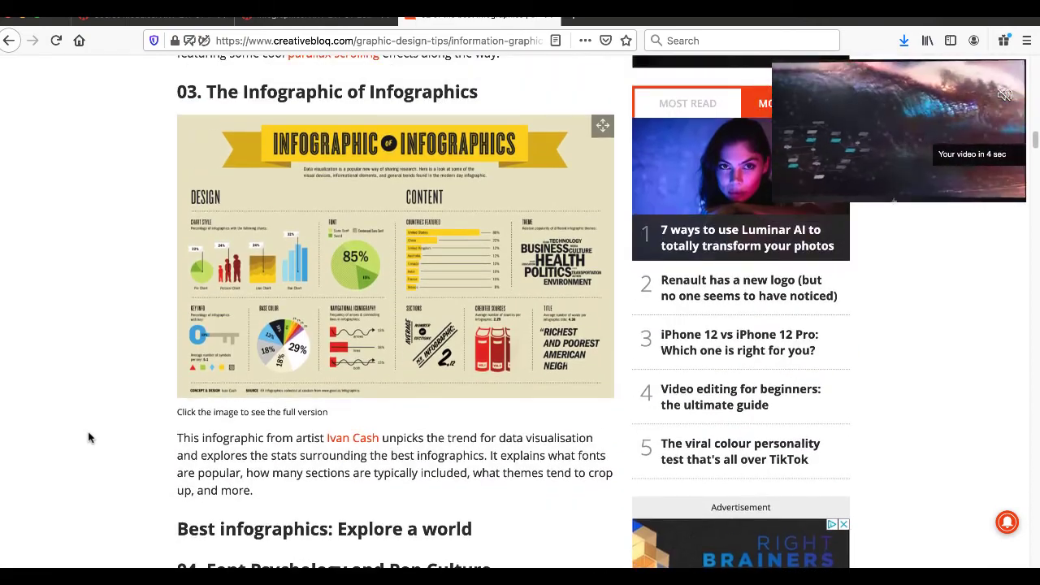
- Browse the Creative Bloq examples down to 07. 50 years of Doctor Who, then close it
scroll(90, 435, down, 8)
scroll(92, 430, down, 8)
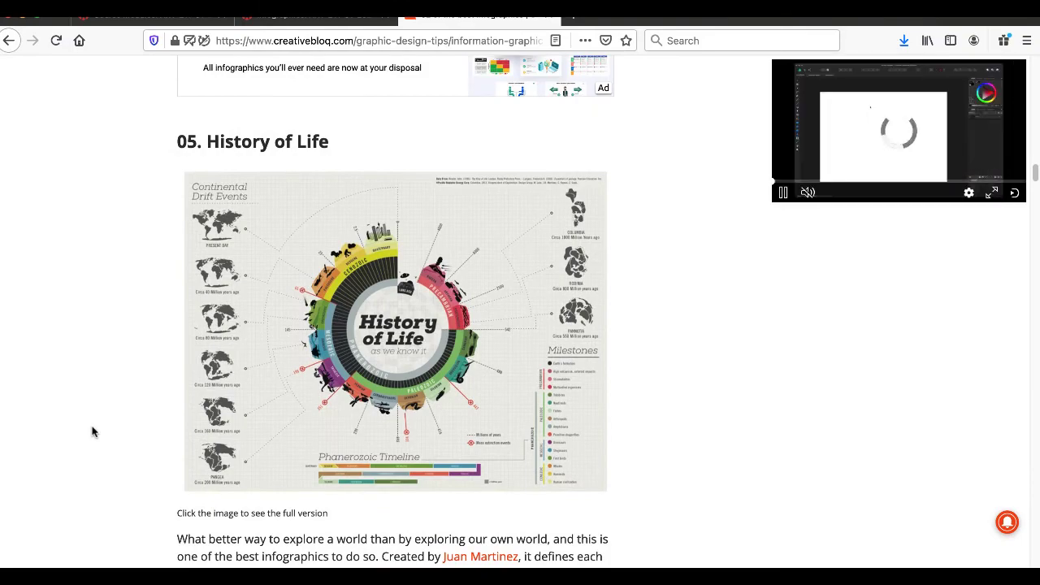
scroll(91, 432, down, 9)
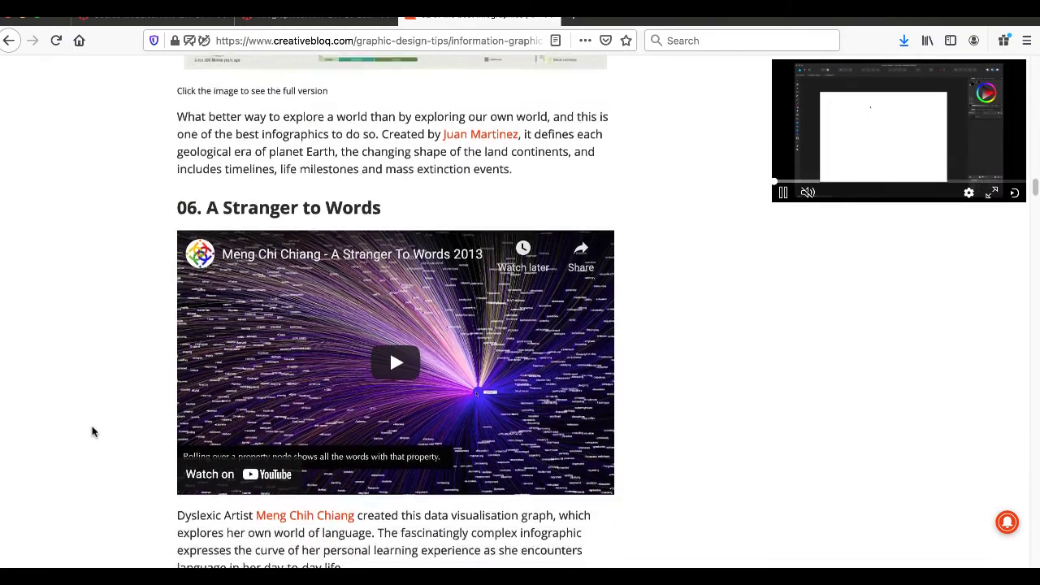
scroll(92, 432, down, 2)
scroll(92, 432, down, 3)
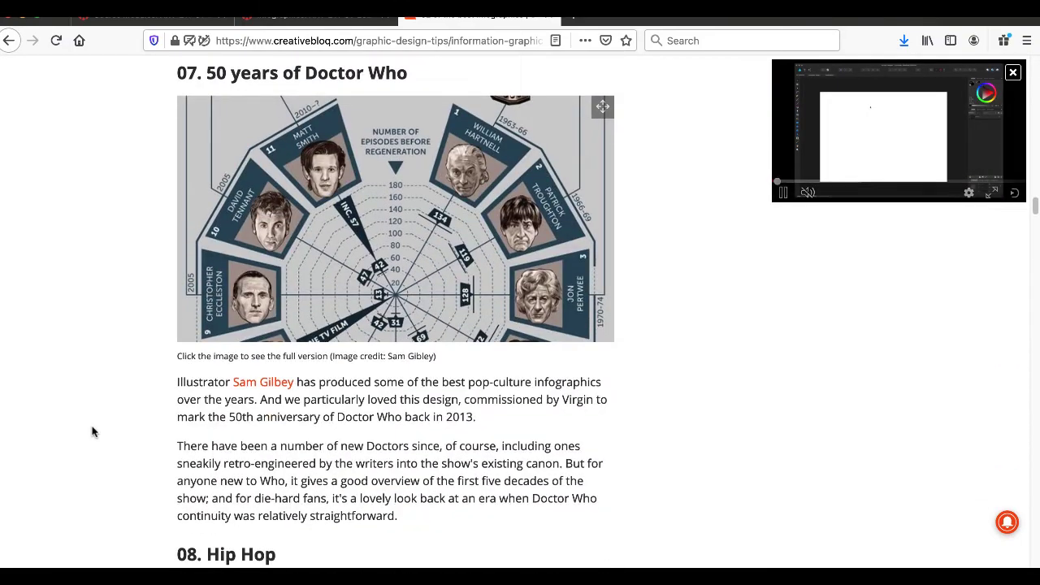
scroll(92, 432, down, 3)
scroll(92, 431, up, 5)
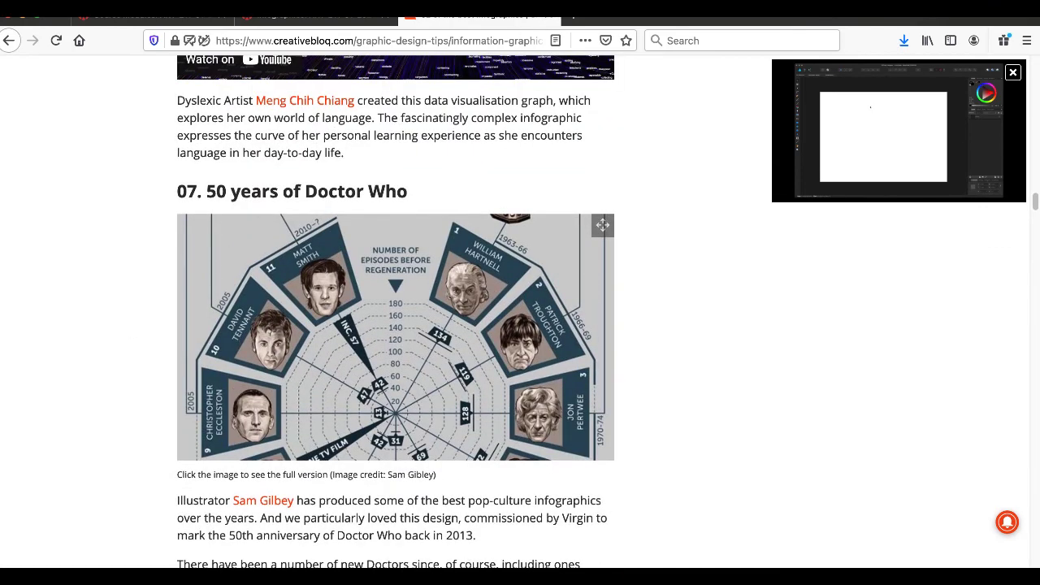
click(549, 18)
- Go from the Infographics page to the next module item, the Infographic assignment
click(975, 391)
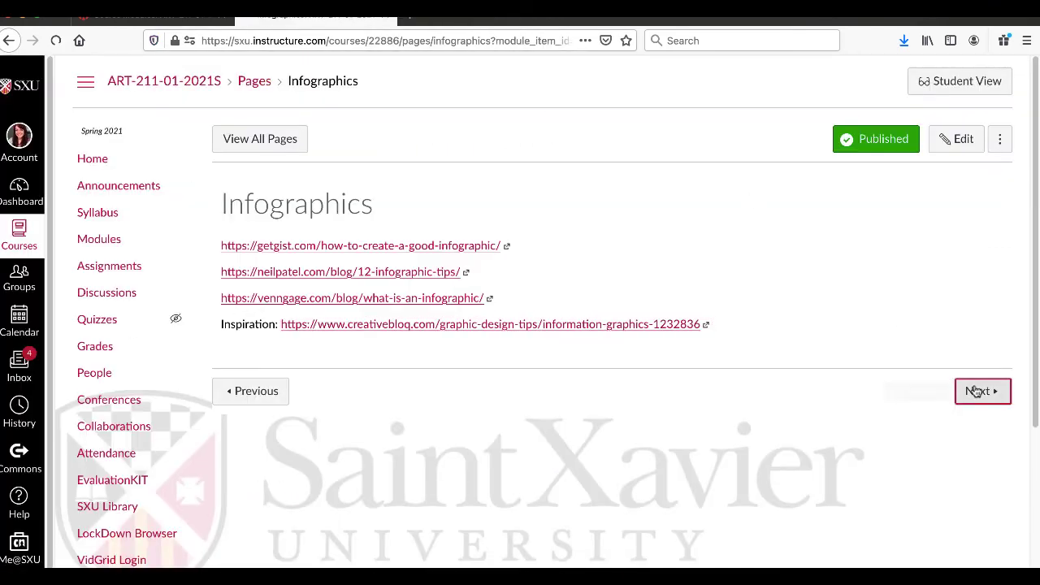